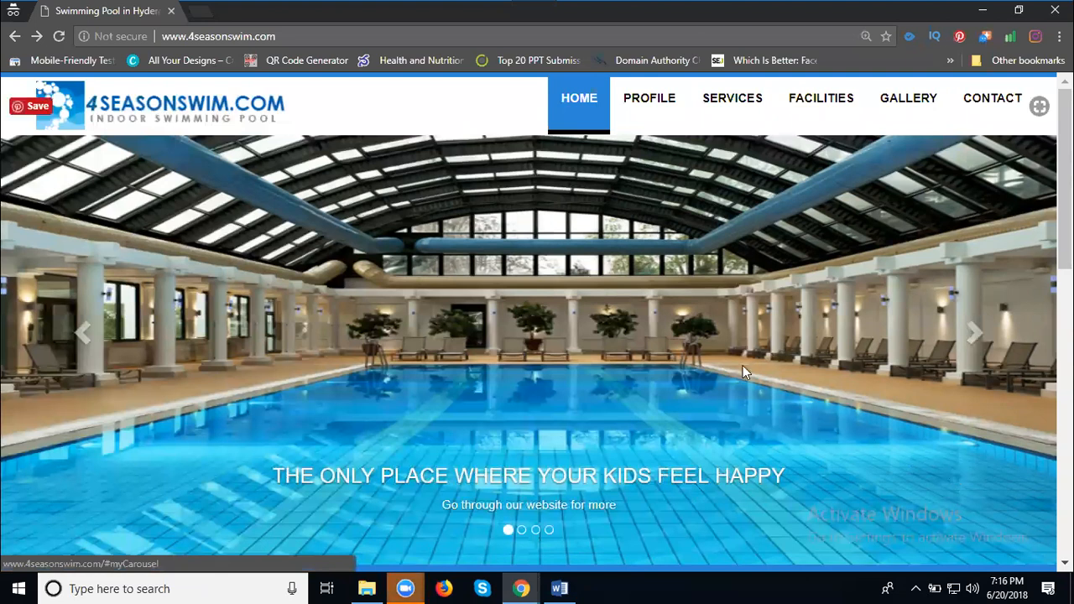
click(297, 38)
click(297, 39)
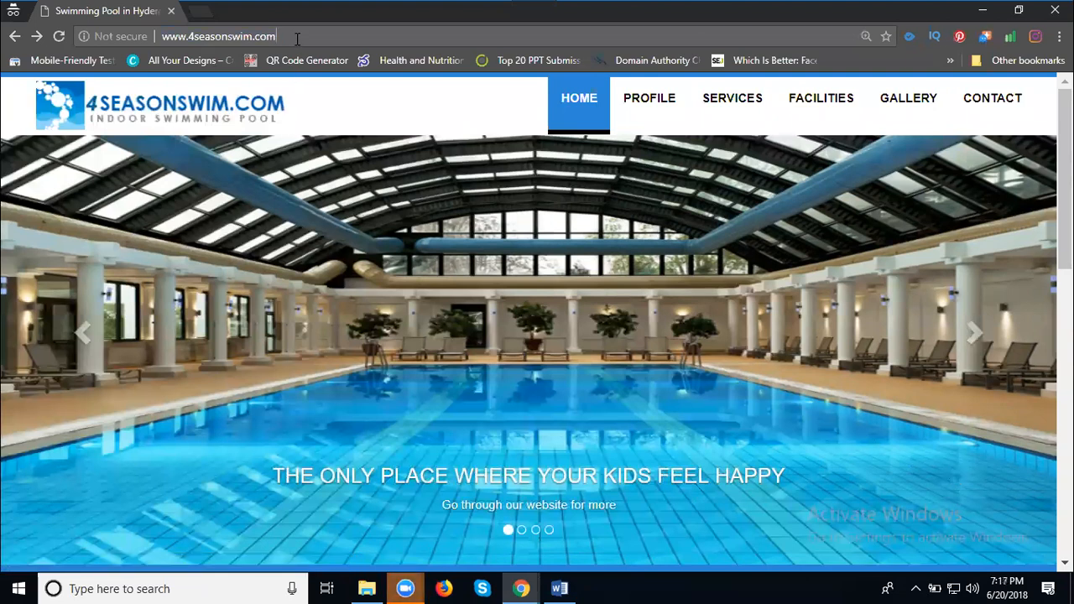
click(625, 99)
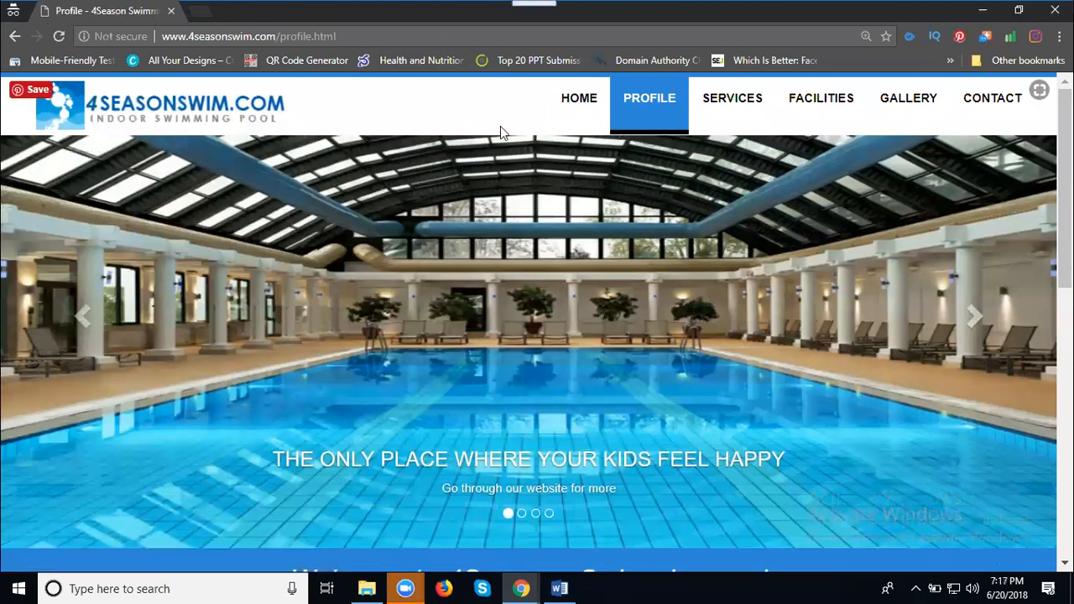
click(291, 36)
key(BackSpace)
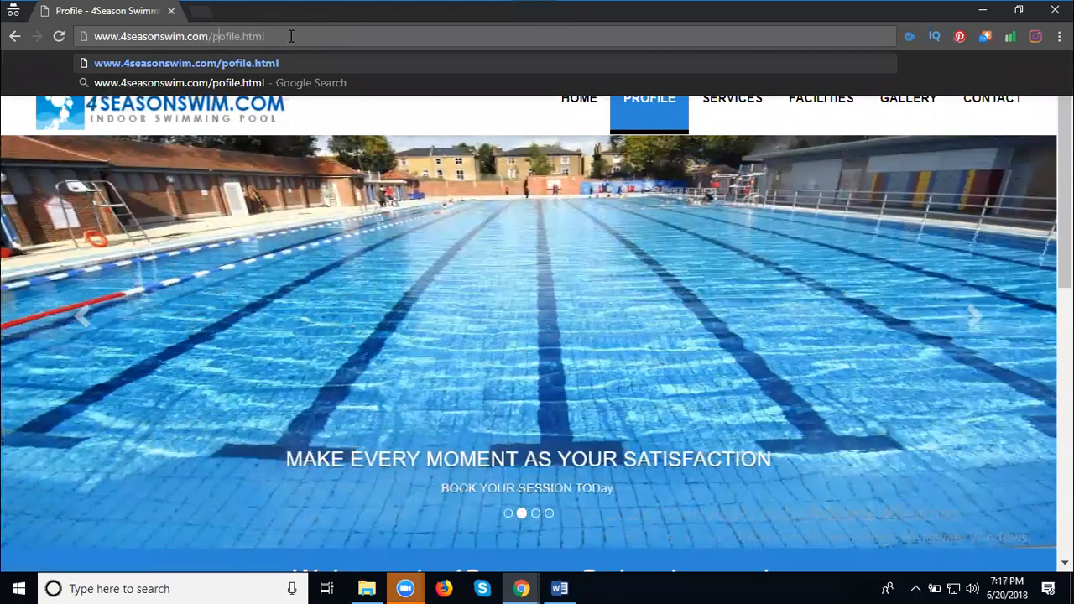
key(Return)
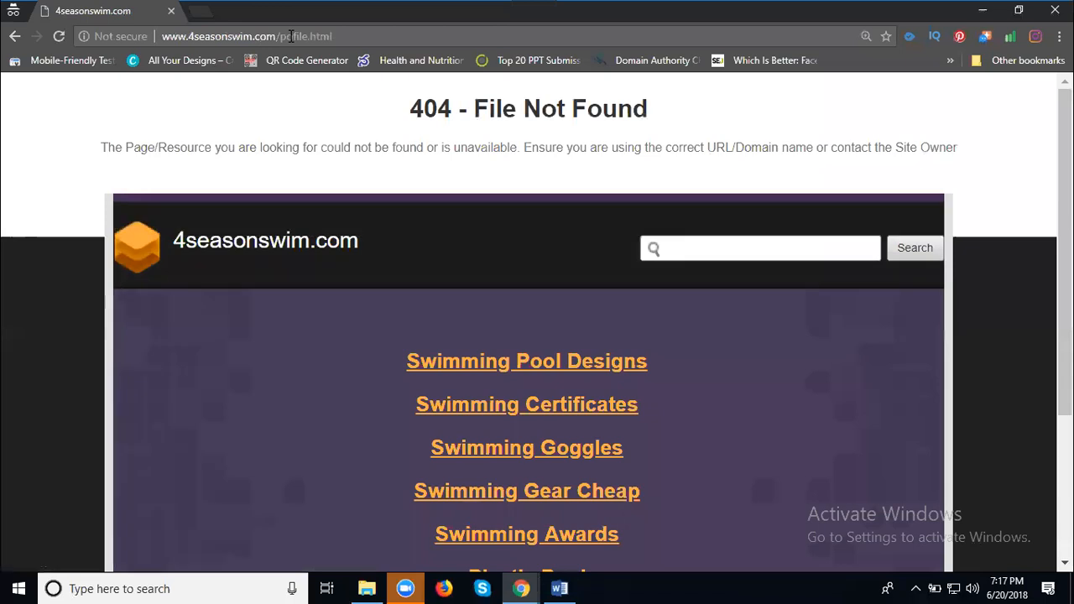
Open rakeshtechsolutions.com in a new tab and request a random-letter page path on that domain
key(ctrl+t)
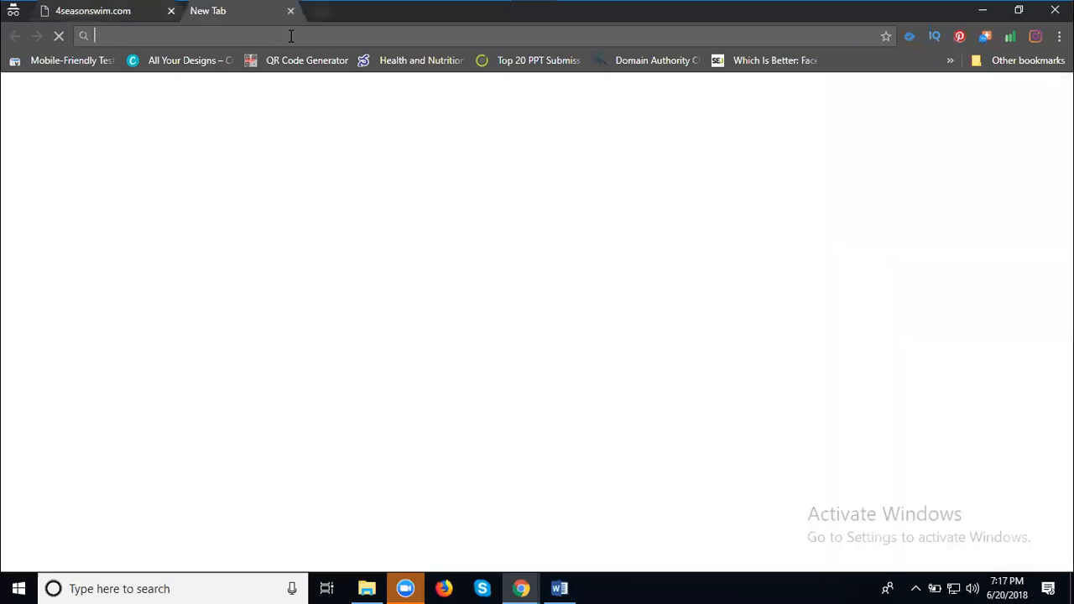
text(rakeshtechsolutions.com)
key(Return)
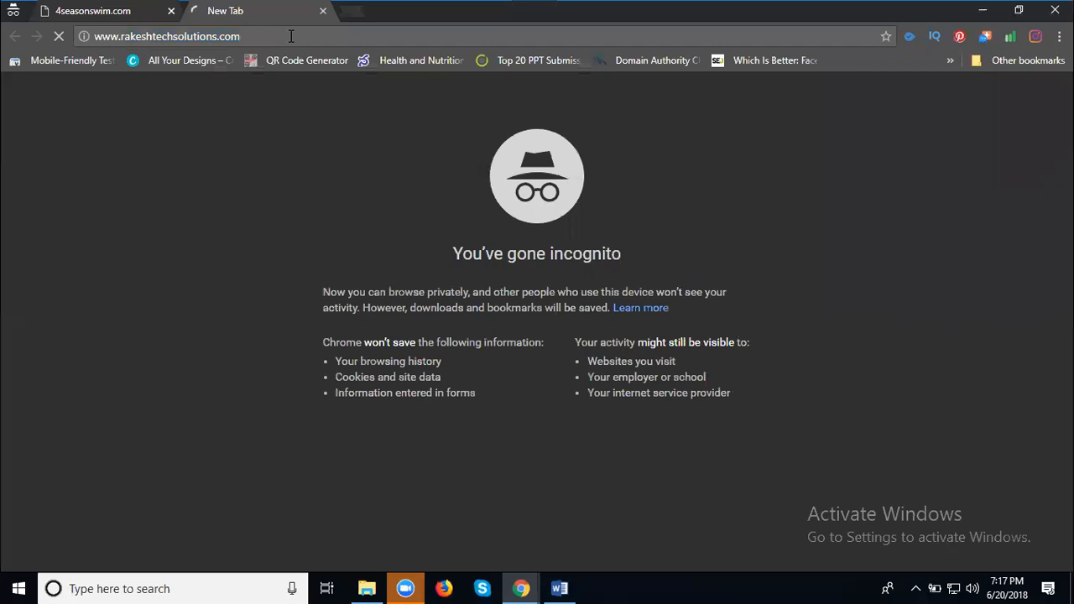
click(338, 36)
text(/)
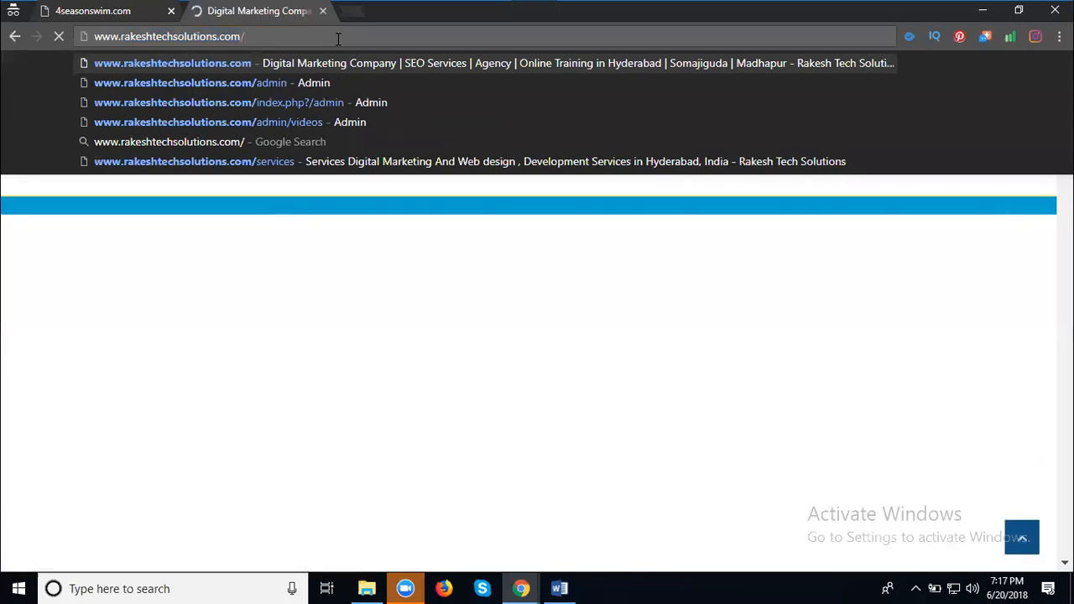
text(vcjhsvjcvsjvjcvsjvjcvjhsvcjsvjvc)
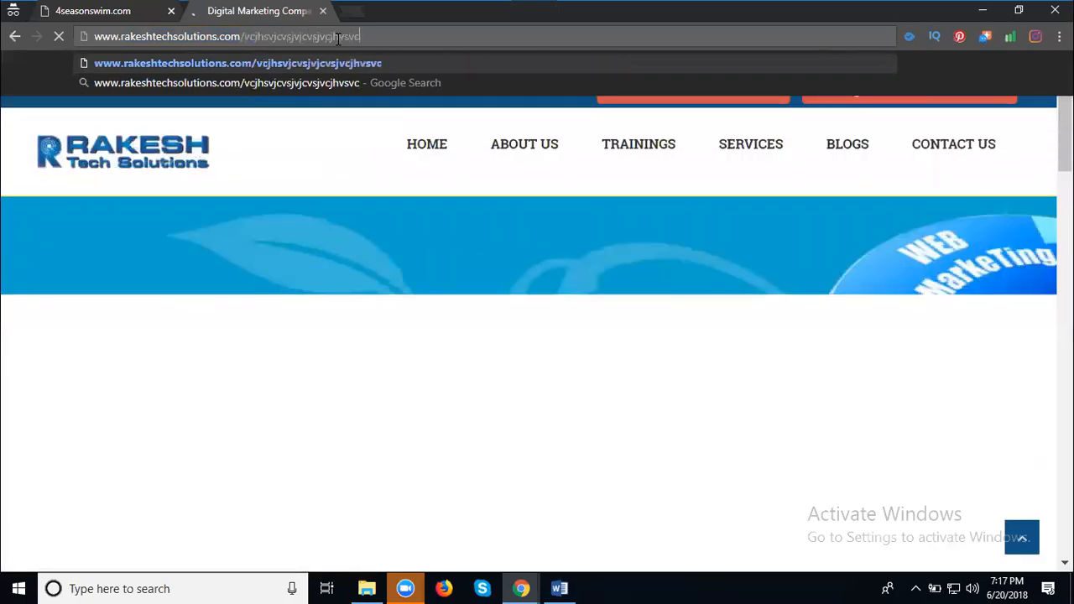
key(Return)
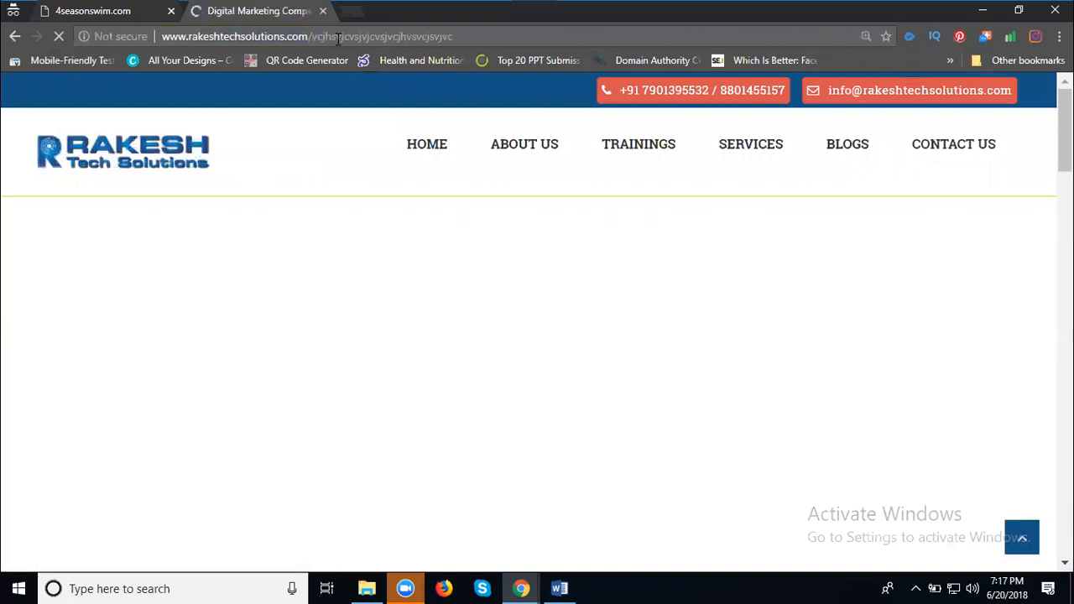
Open flipkart.com in another new tab and request a random-letter page path on that domain
key(ctrl+t)
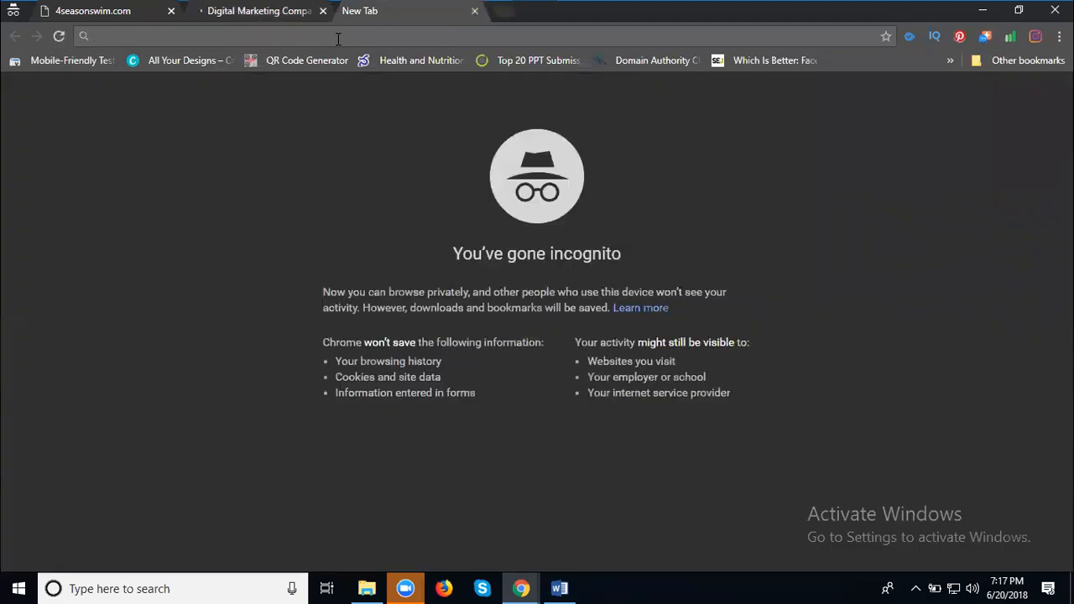
text(flip)
key(Return)
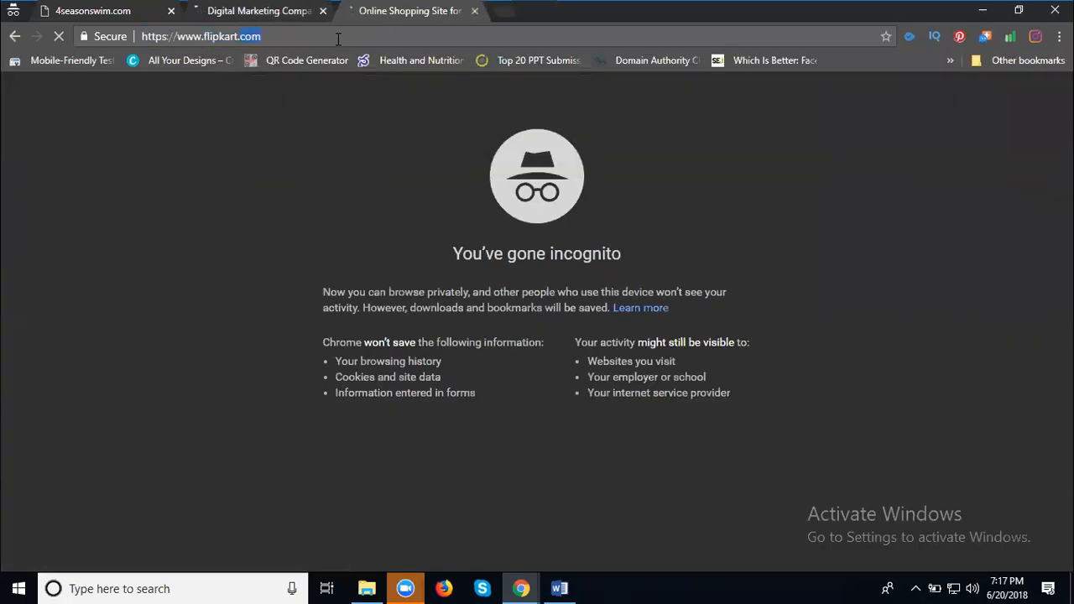
click(339, 38)
text(/)
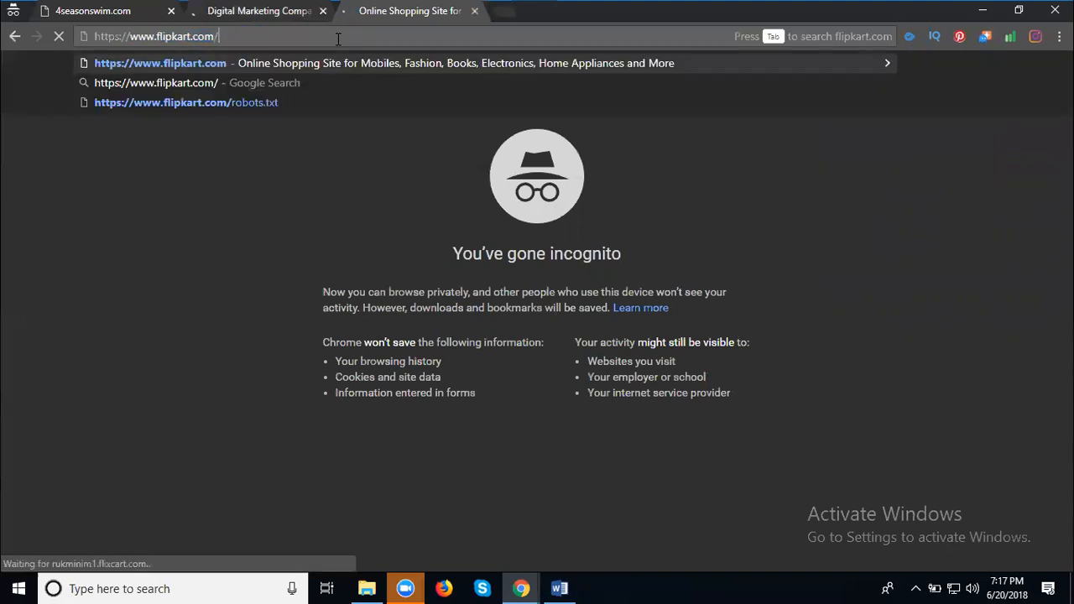
text(svcsjvfjvsjvfhvshvfhjv)
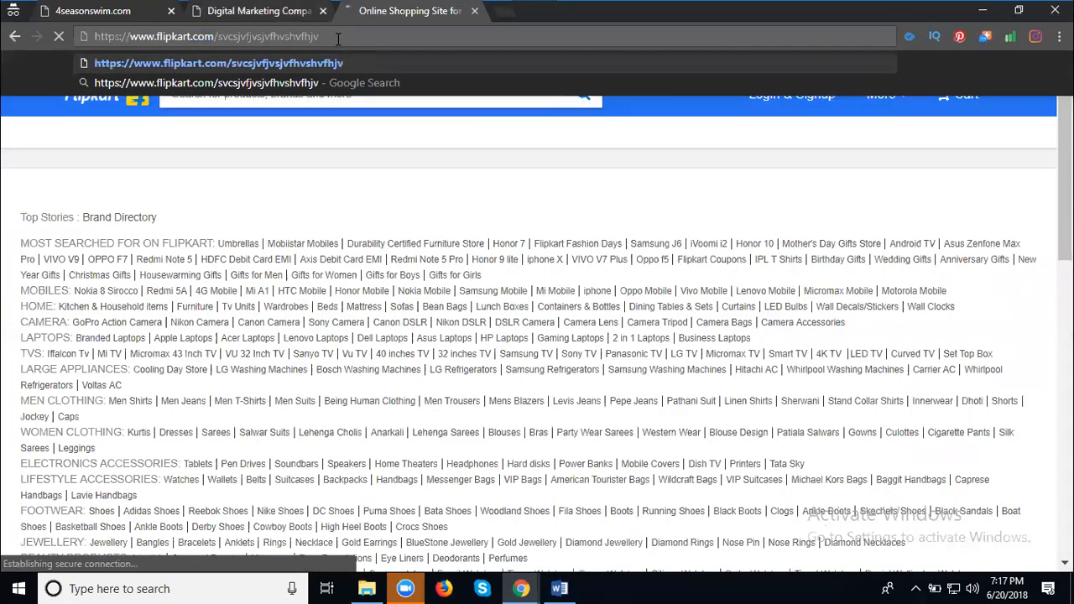
key(Return)
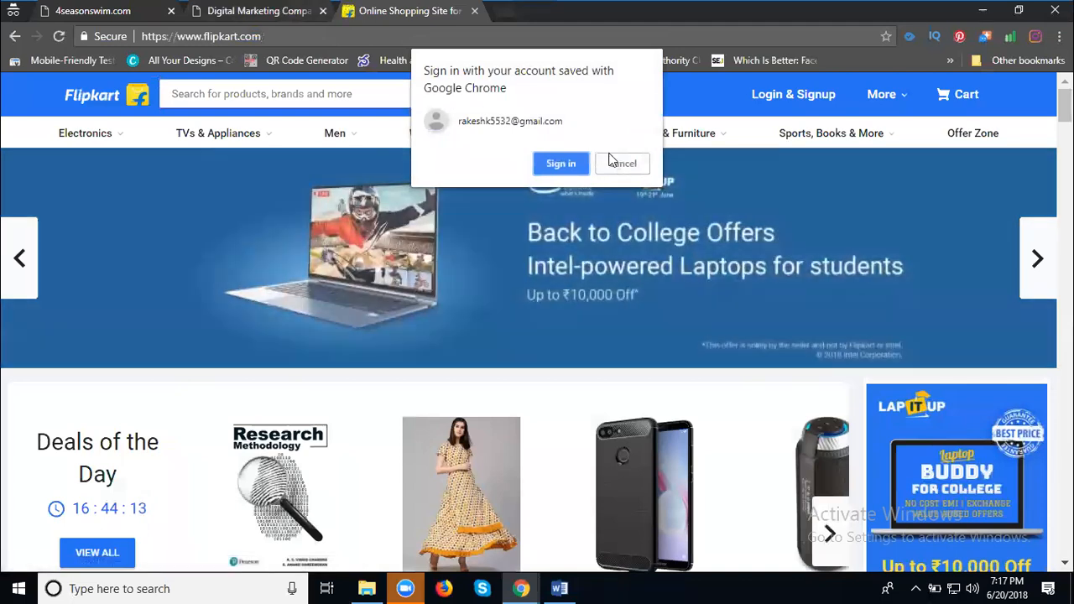
Dismiss the saved-account sign-in prompt on Flipkart and request another random-letter path on the site
click(622, 162)
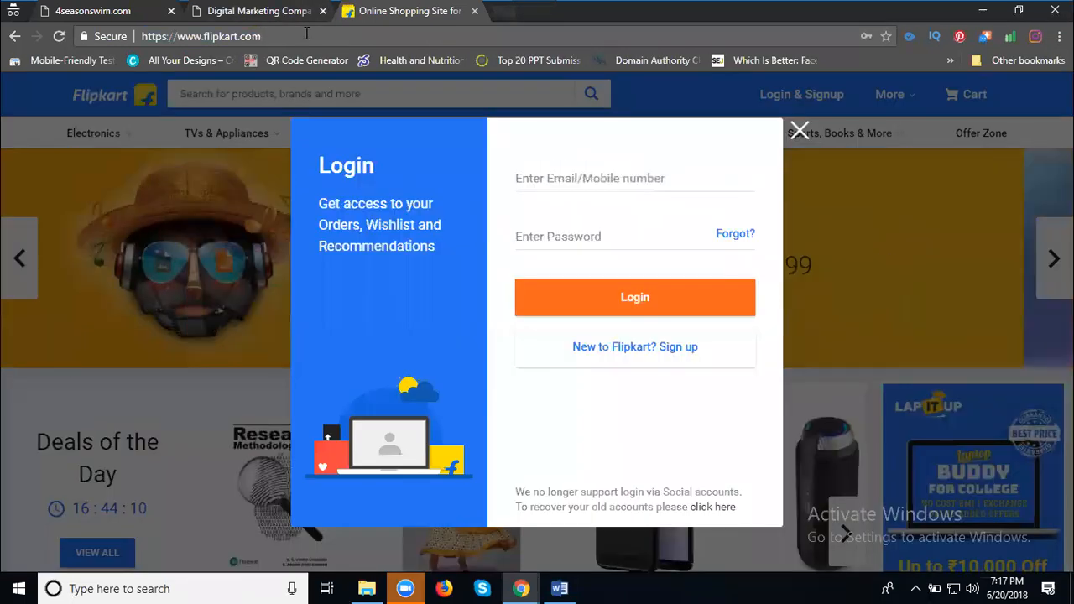
text(/scbsjkbkfbvsjvfjjsfjsvvhjsvhj)
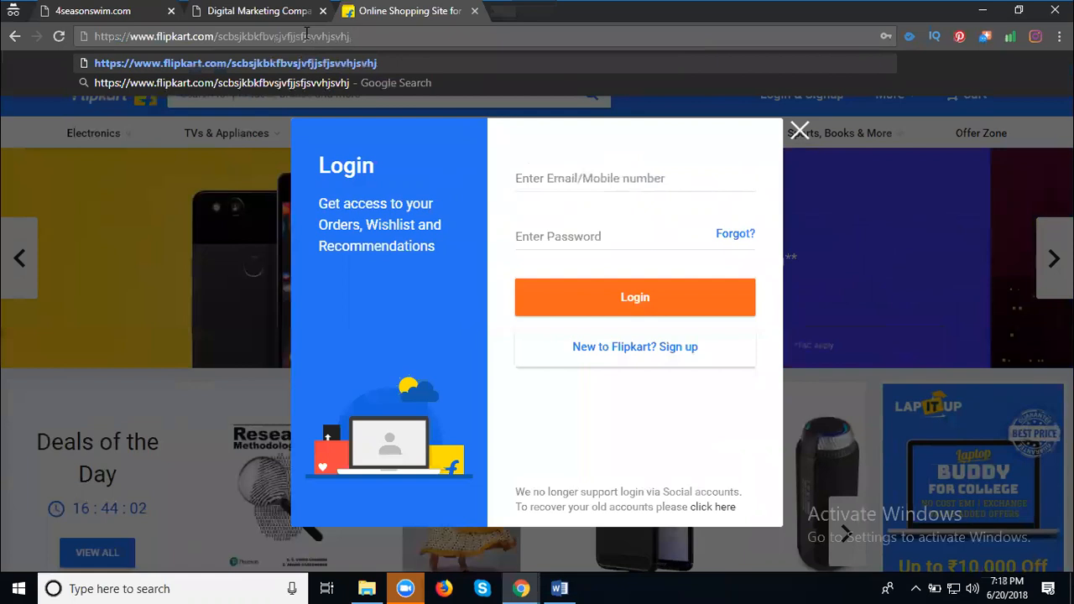
key(Return)
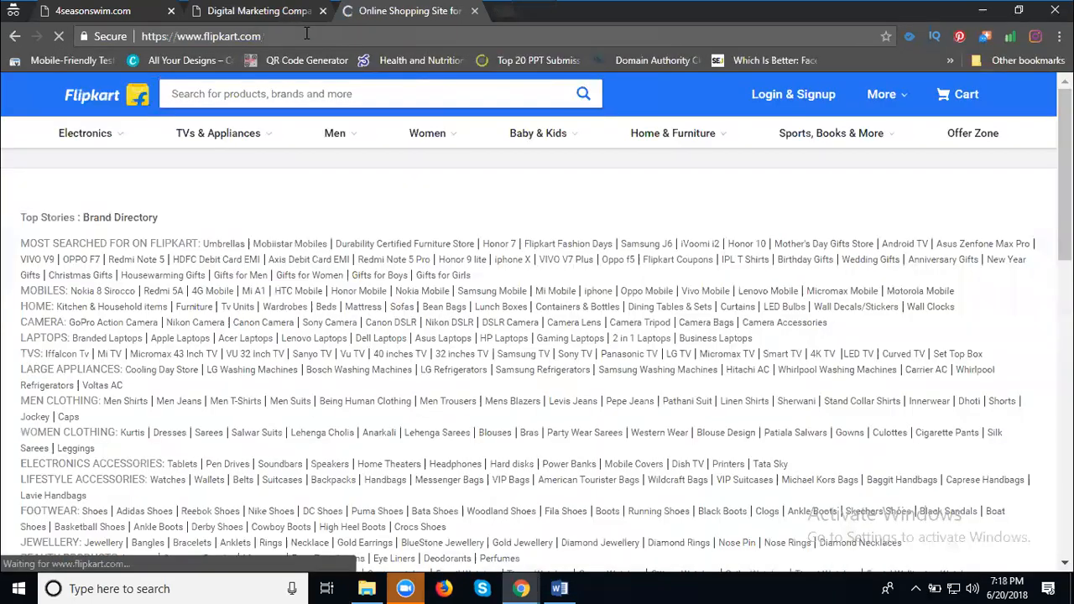
Return to the 4seasonswim.com tab and highlight the "404 - File Not Found" heading
click(107, 10)
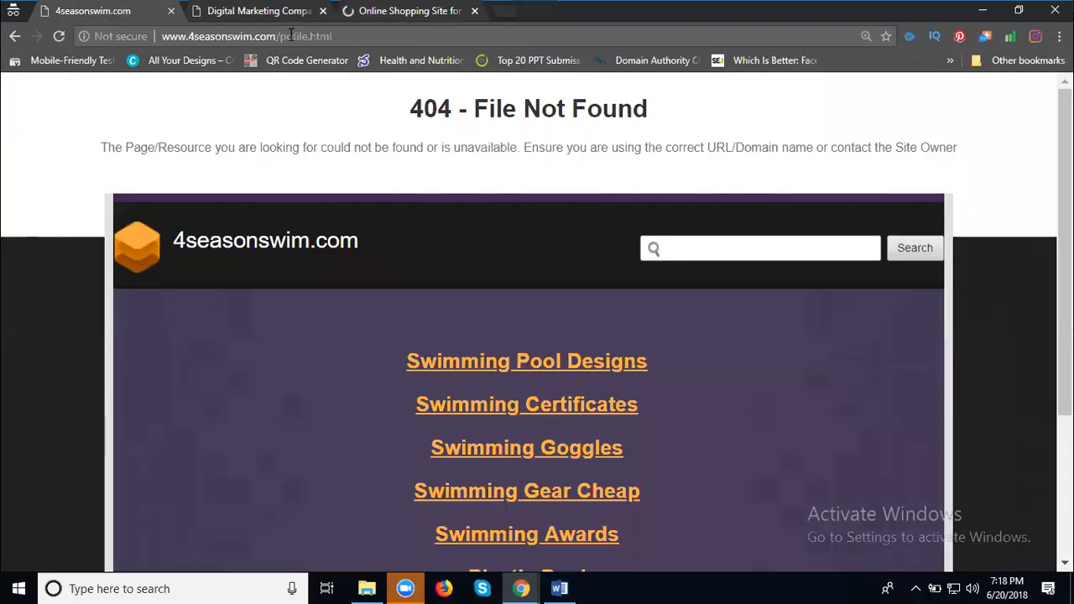
drag(408, 109, 681, 111)
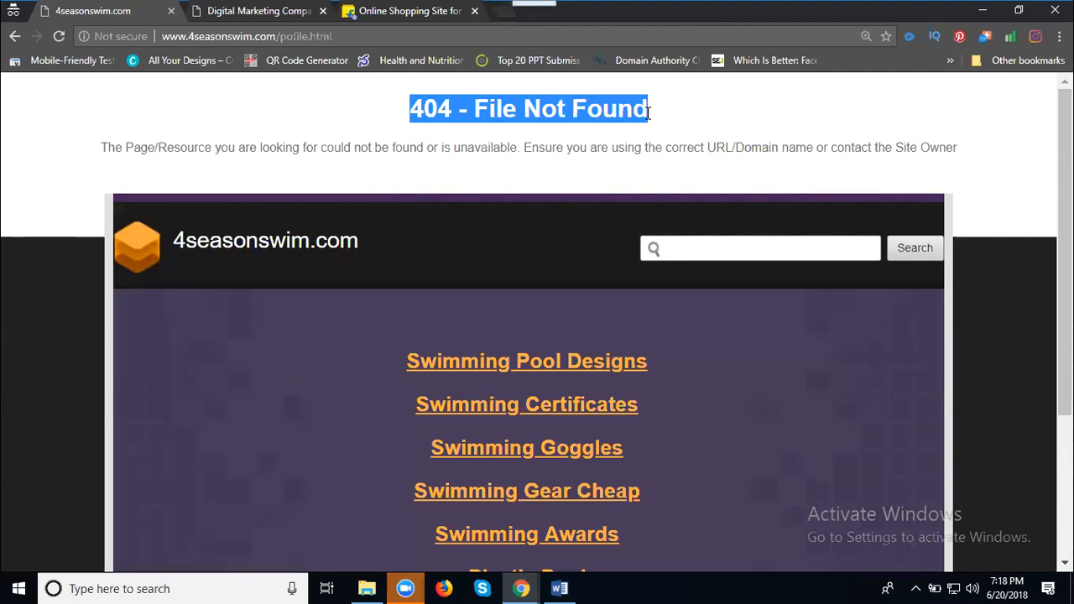
Copy the RewriteEngine, RewriteOptions and ErrorDocument 404 /contact.html lines from the Word document into a new Notepad file
click(559, 588)
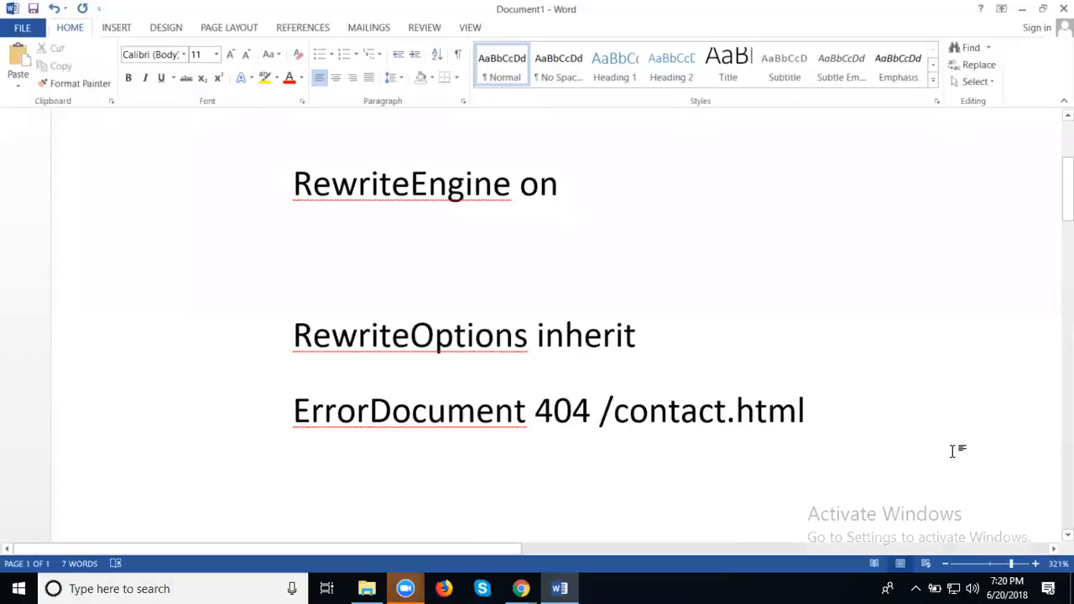
drag(853, 423, 281, 170)
key(ctrl+c)
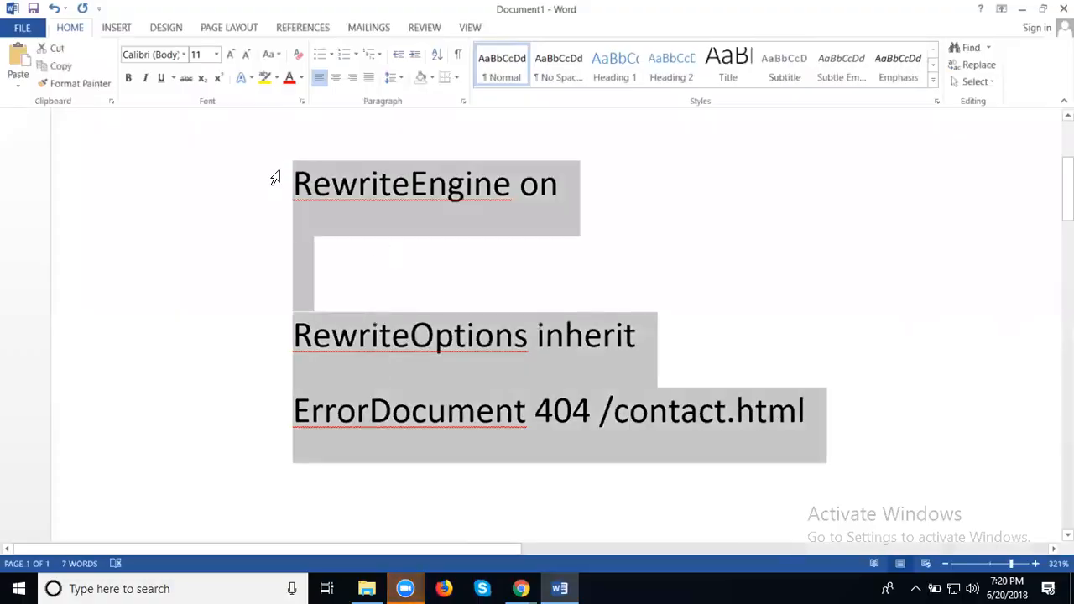
key(super+r)
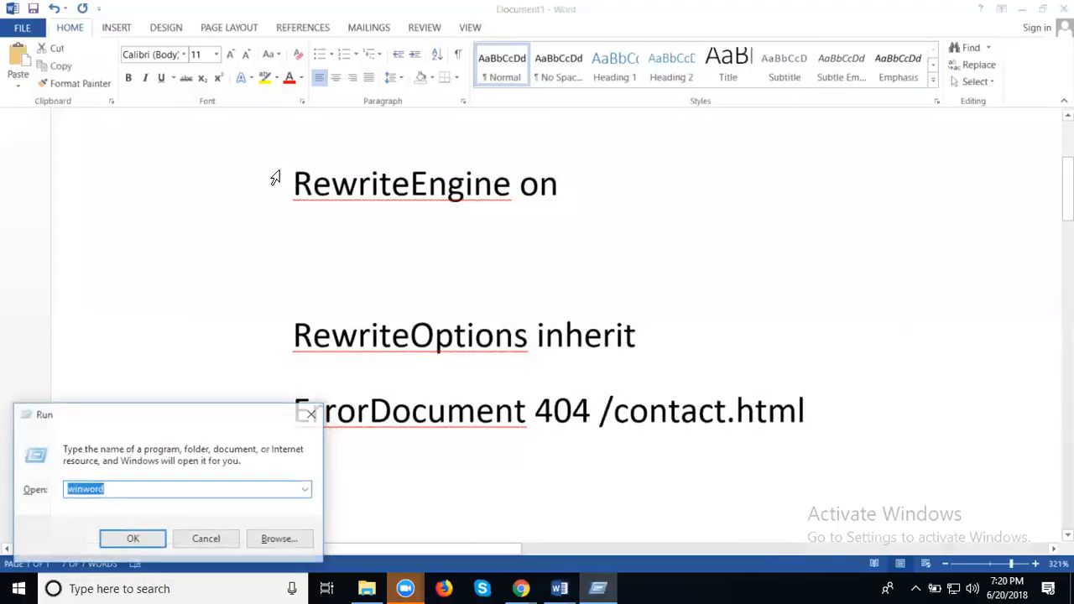
text(notepad)
key(Return)
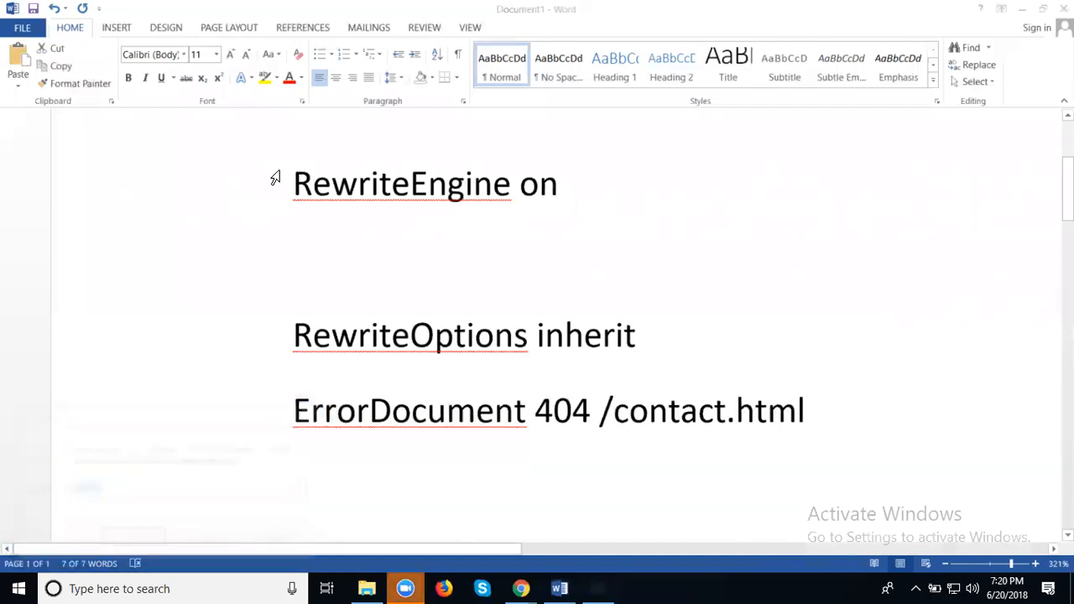
key(ctrl+v)
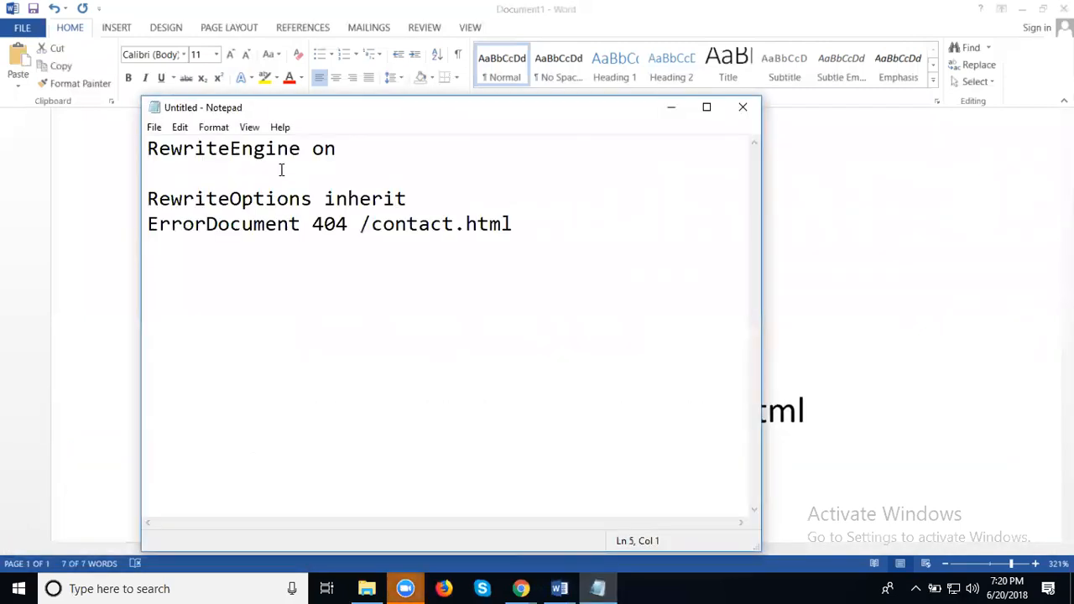
Save the Notepad file as .htaccess in the "projects" folder
click(152, 127)
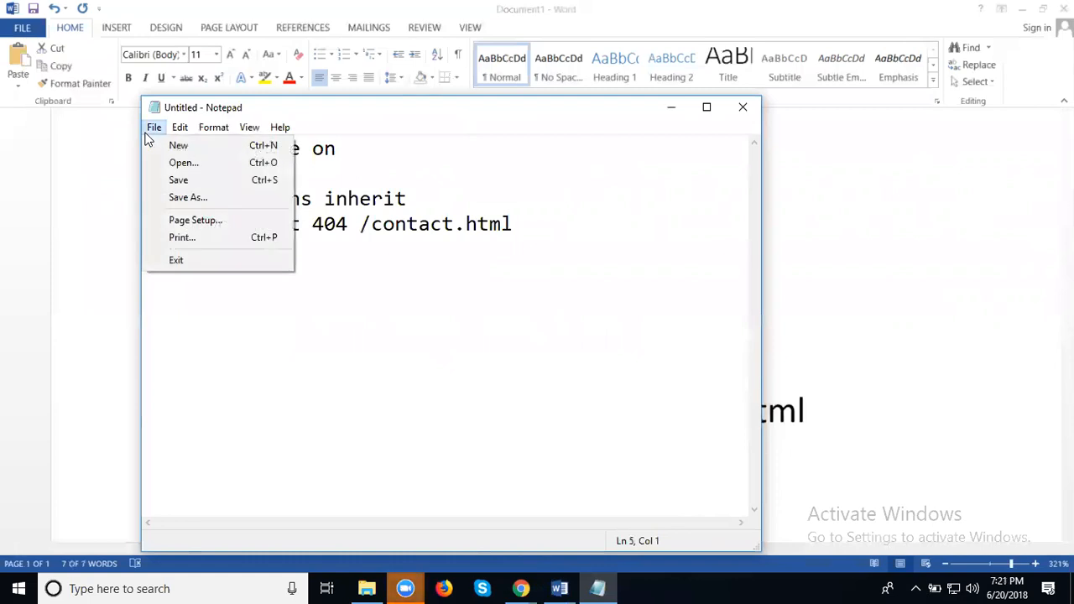
click(165, 196)
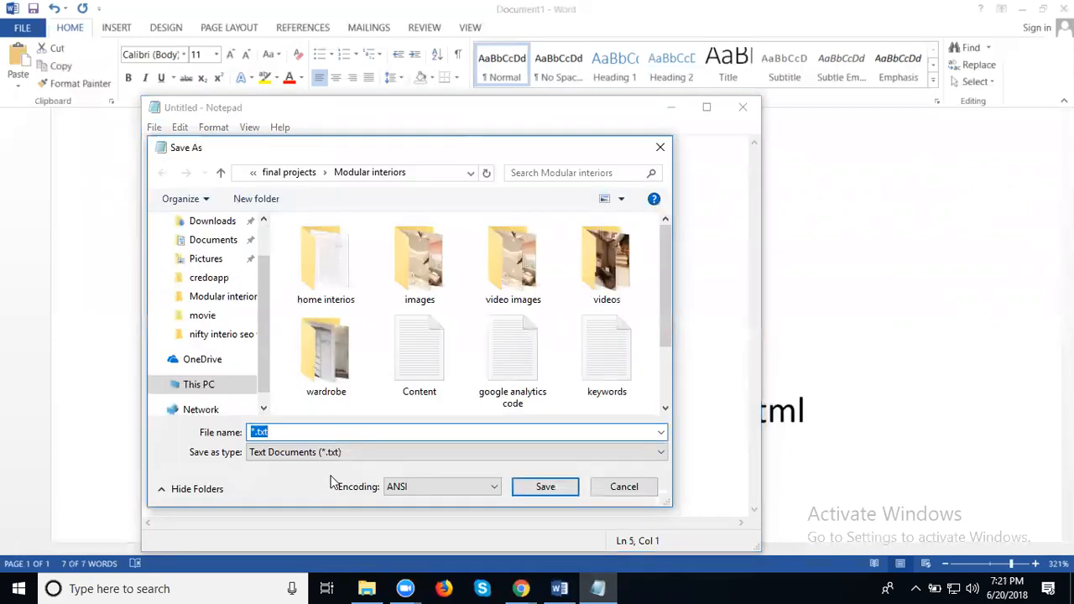
key(BackSpace)
text(.htaccess)
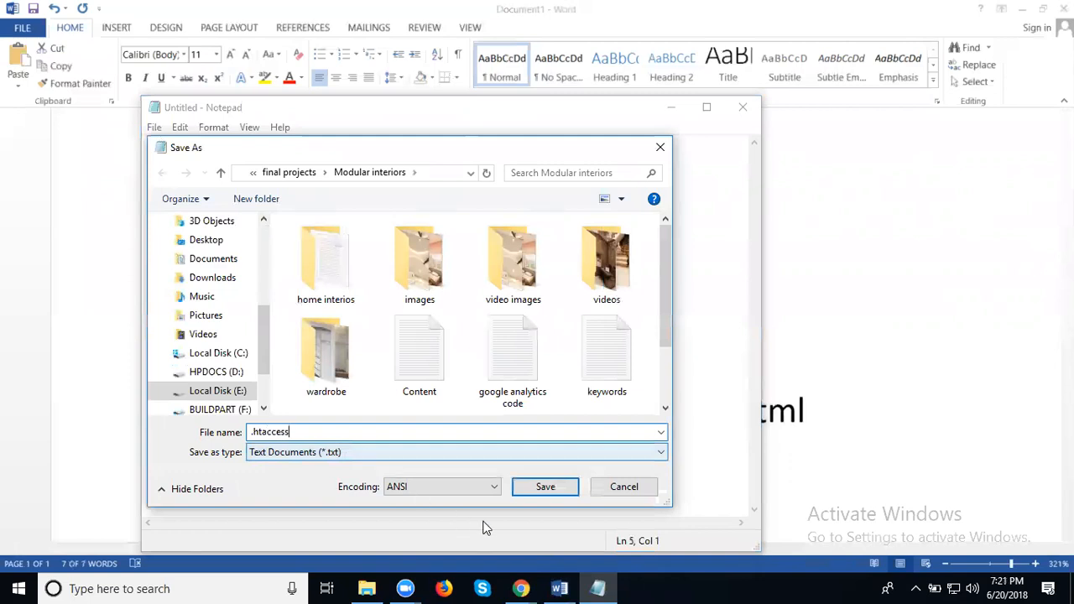
click(296, 176)
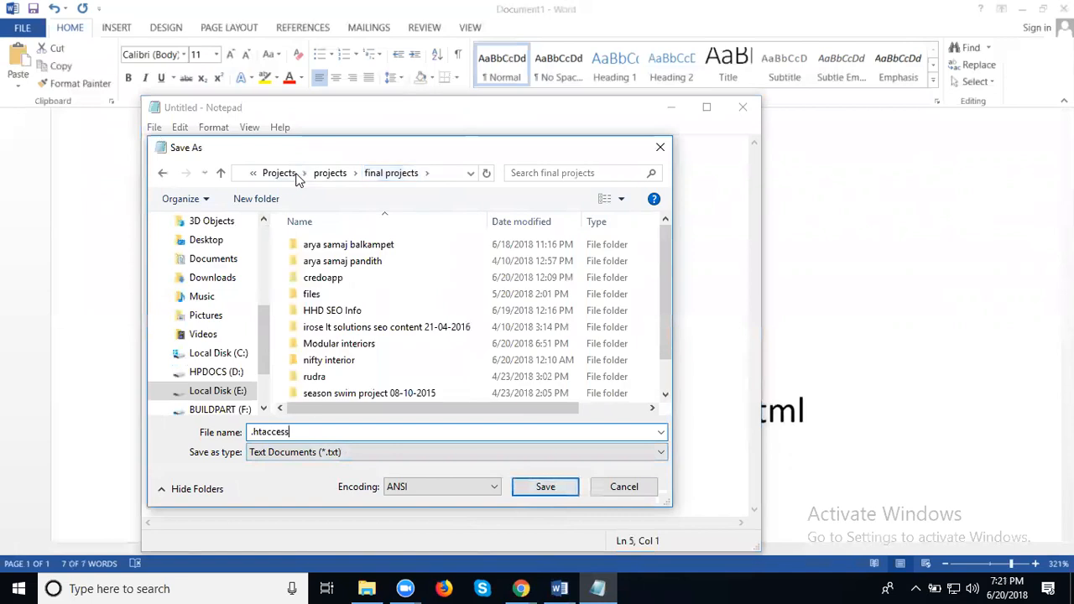
click(324, 173)
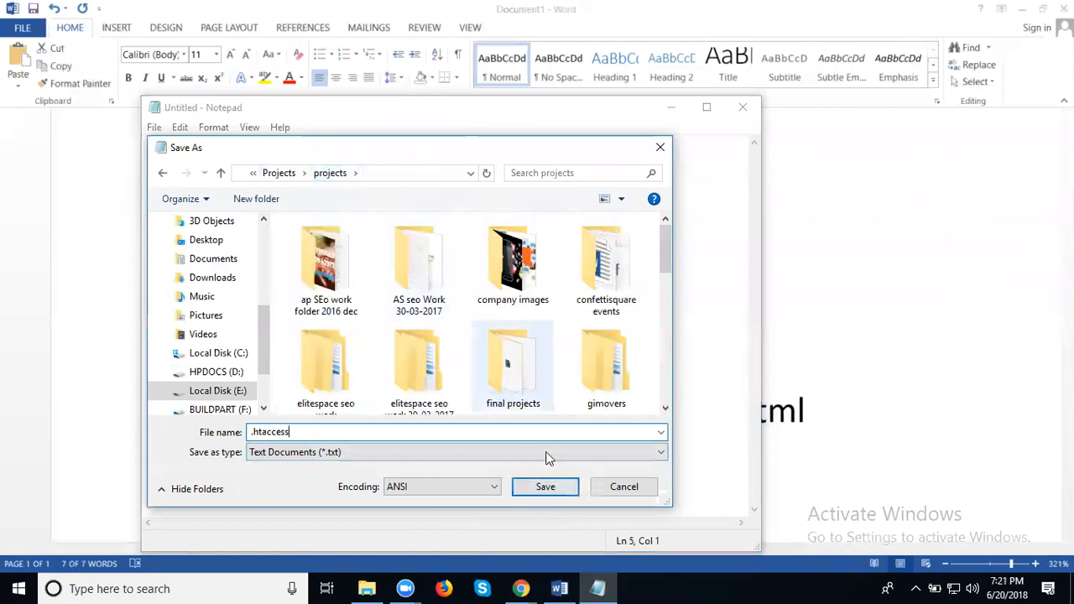
click(548, 491)
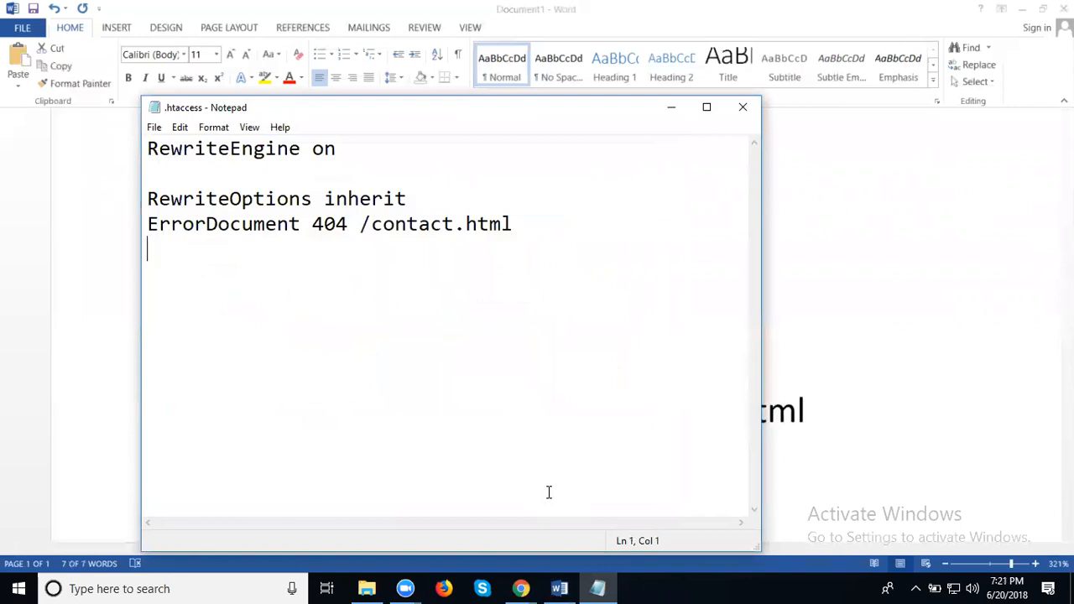
Copy all the directives from Notepad and paste them into the .htaccess file of public_html/4seasonswim.com, opened for editing in the cPanel File Manager
drag(554, 230, 144, 154)
key(ctrl+c)
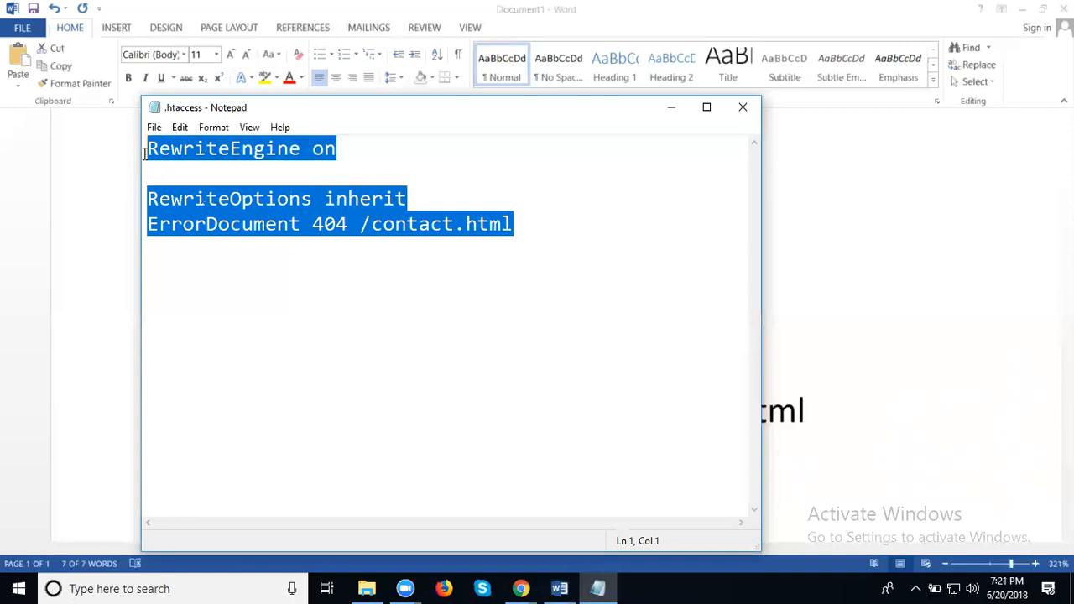
click(669, 109)
click(1022, 8)
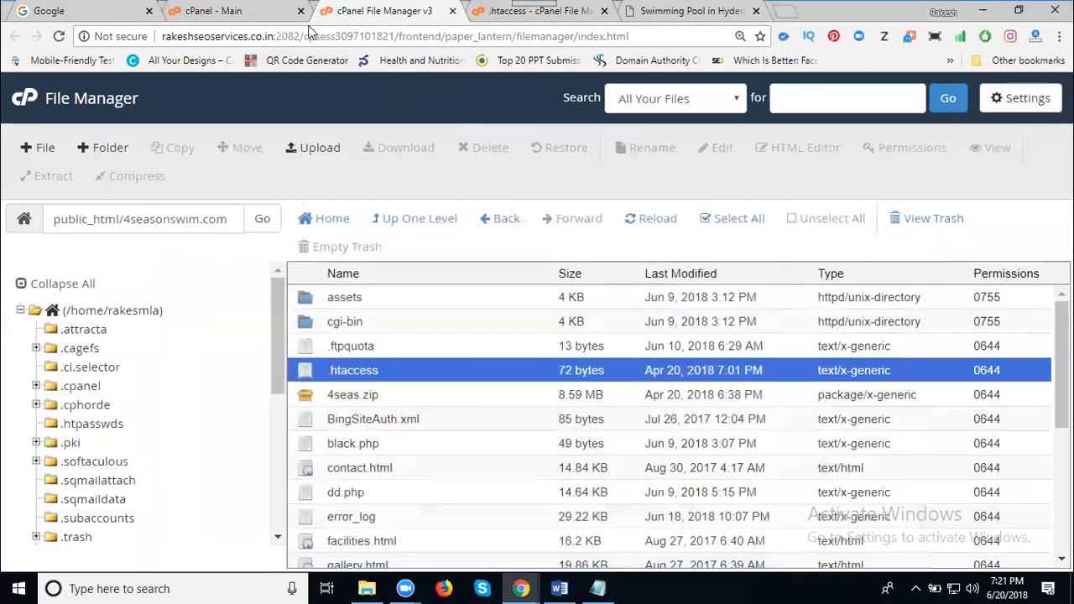
right_click(358, 373)
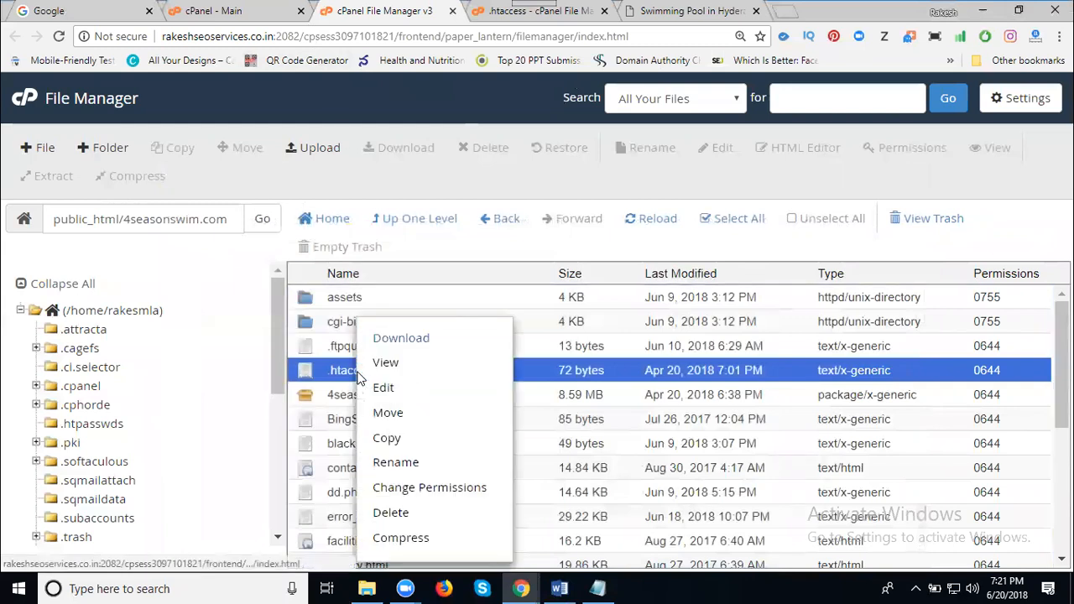
click(384, 385)
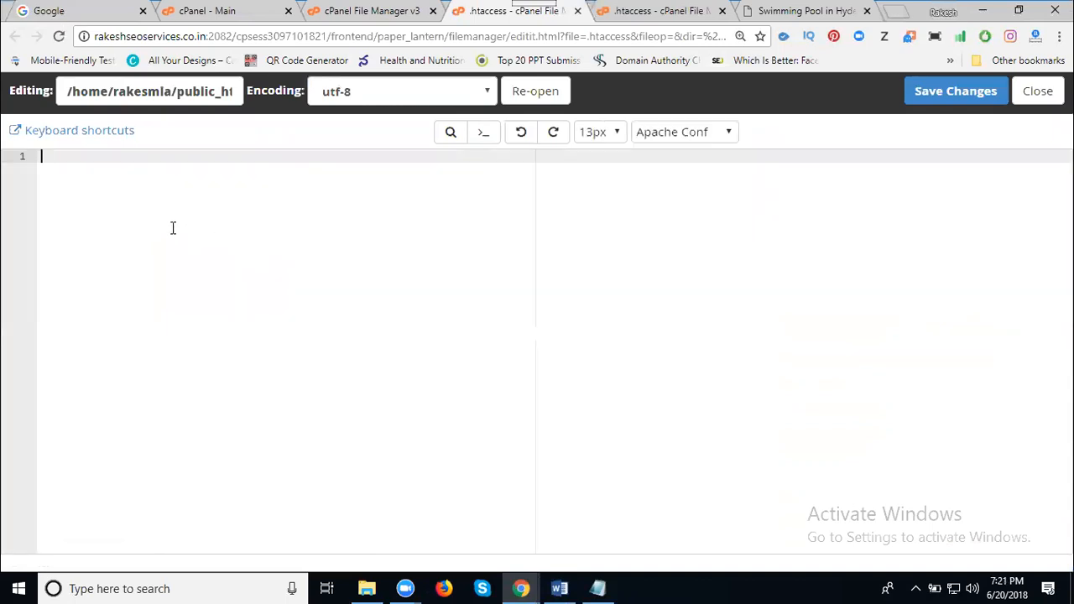
key(ctrl+v)
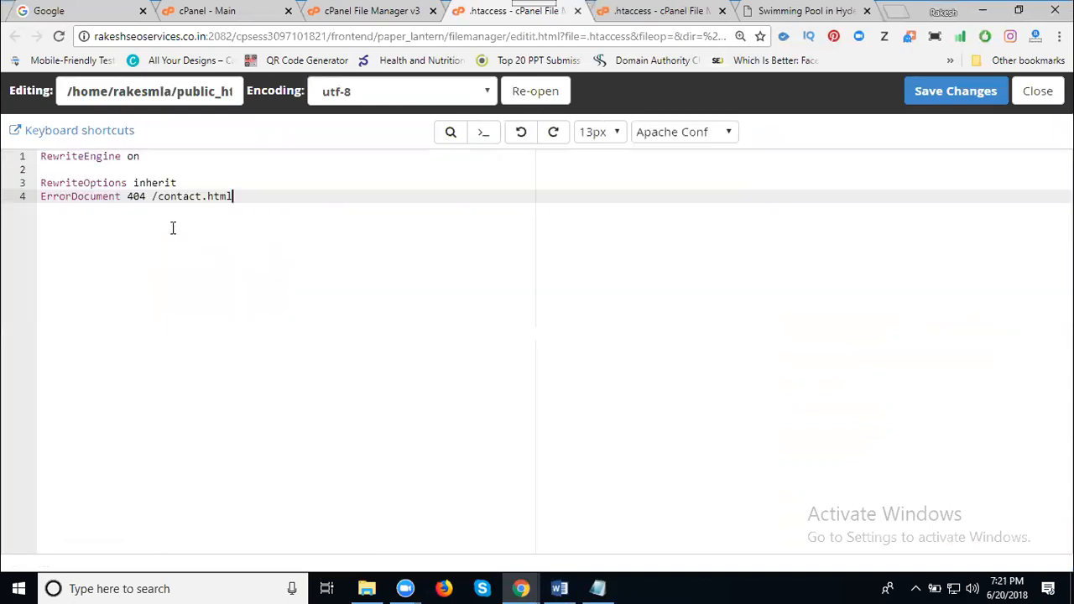
Save the changes to the .htaccess file and highlight "contact.html" in the ErrorDocument line of the Word document
click(957, 92)
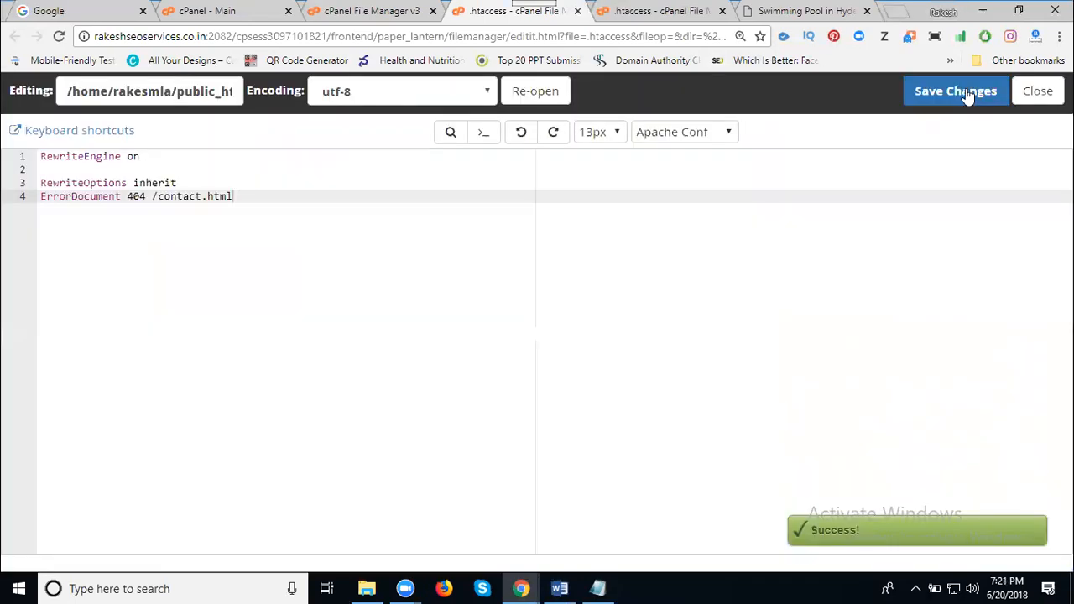
click(559, 588)
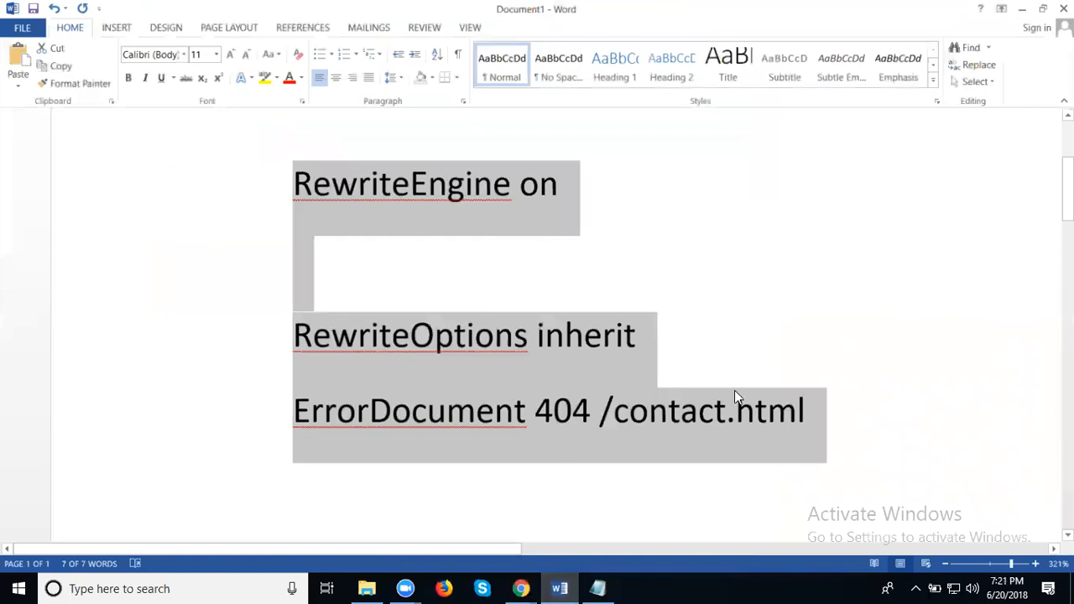
click(697, 431)
drag(615, 415, 796, 419)
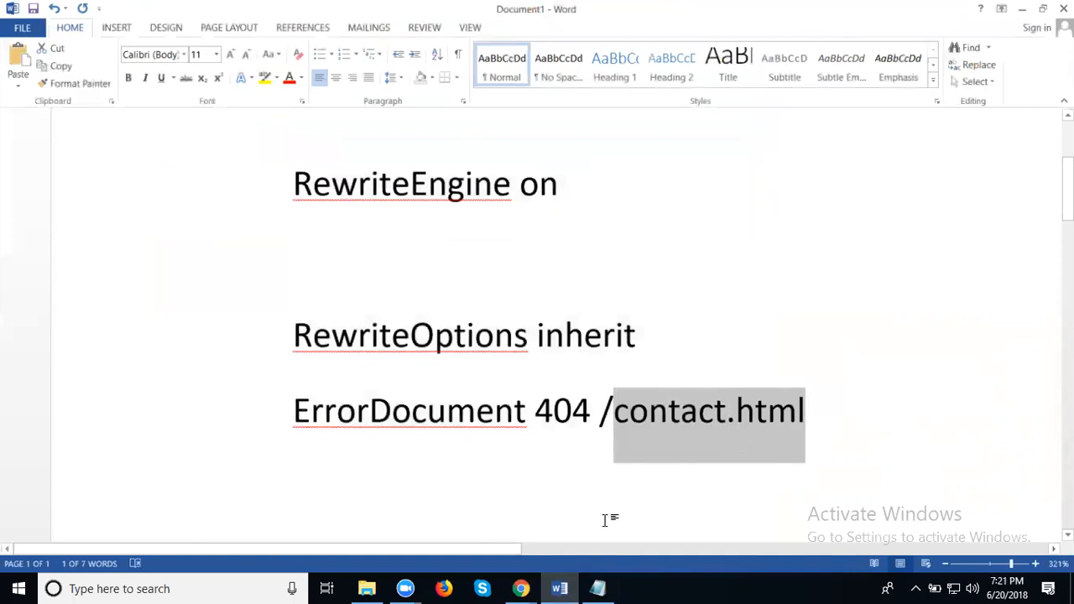
click(521, 588)
click(453, 502)
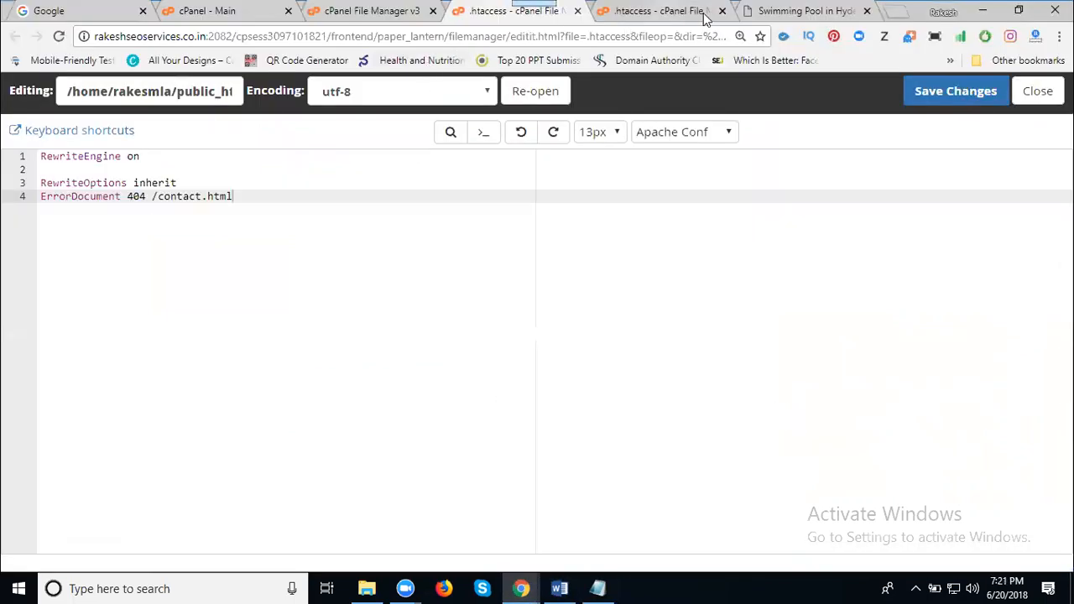
click(801, 11)
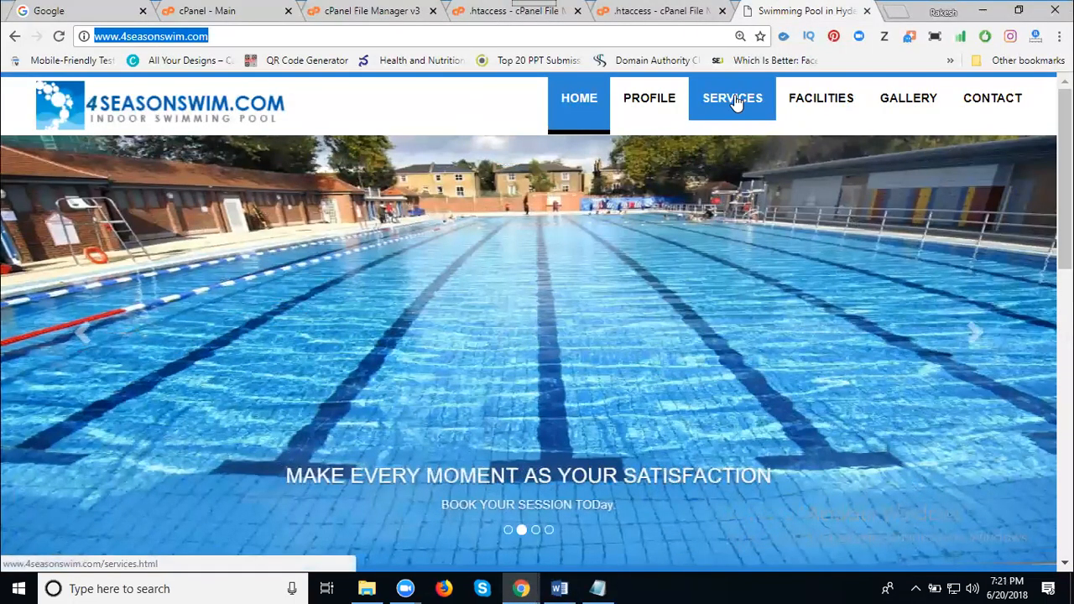
click(724, 104)
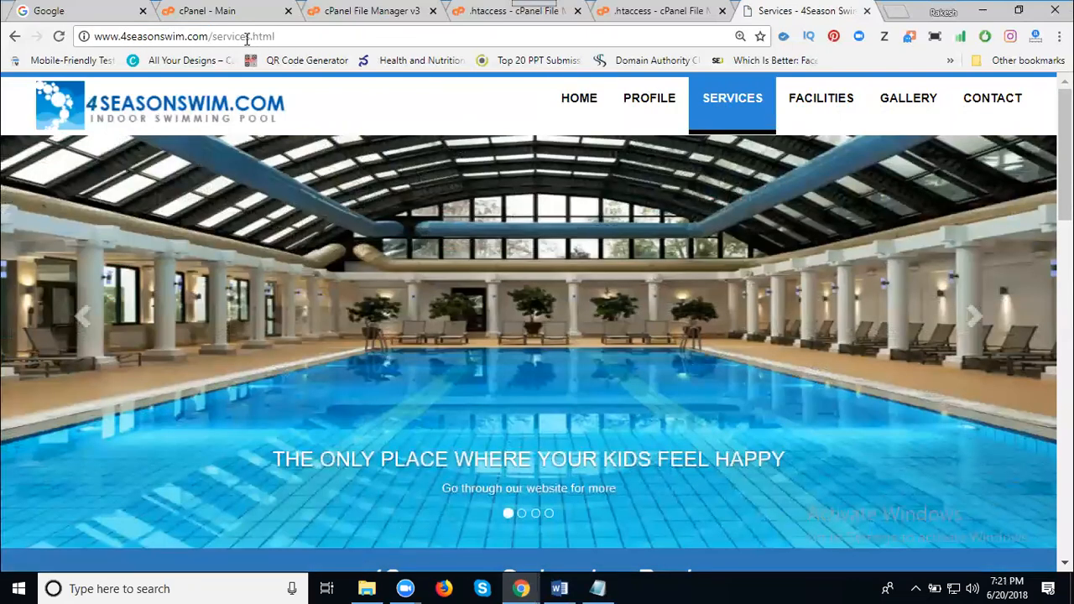
click(249, 37)
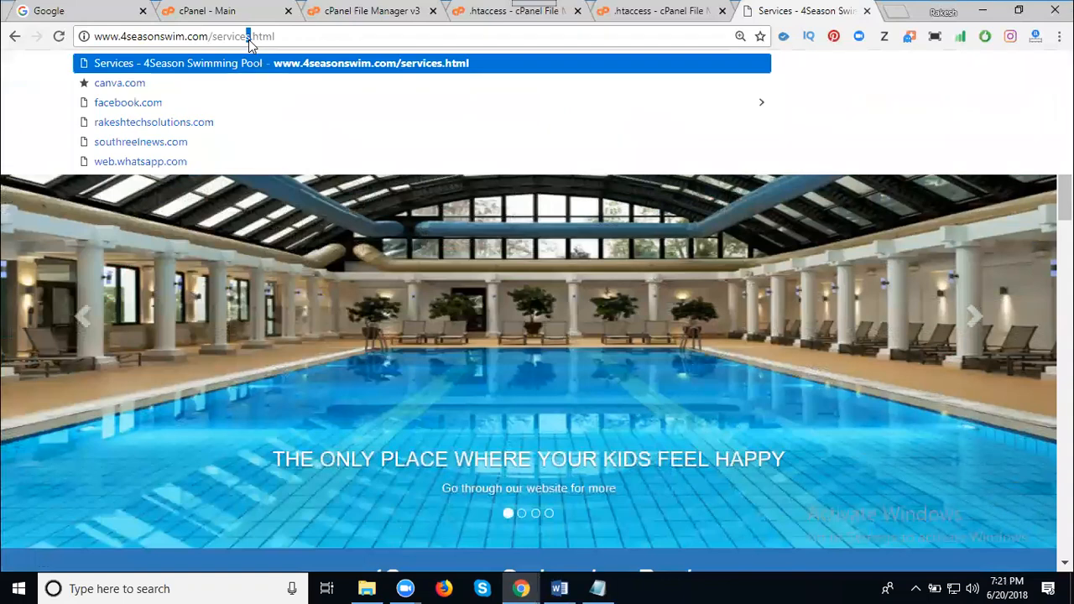
key(Delete)
key(Return)
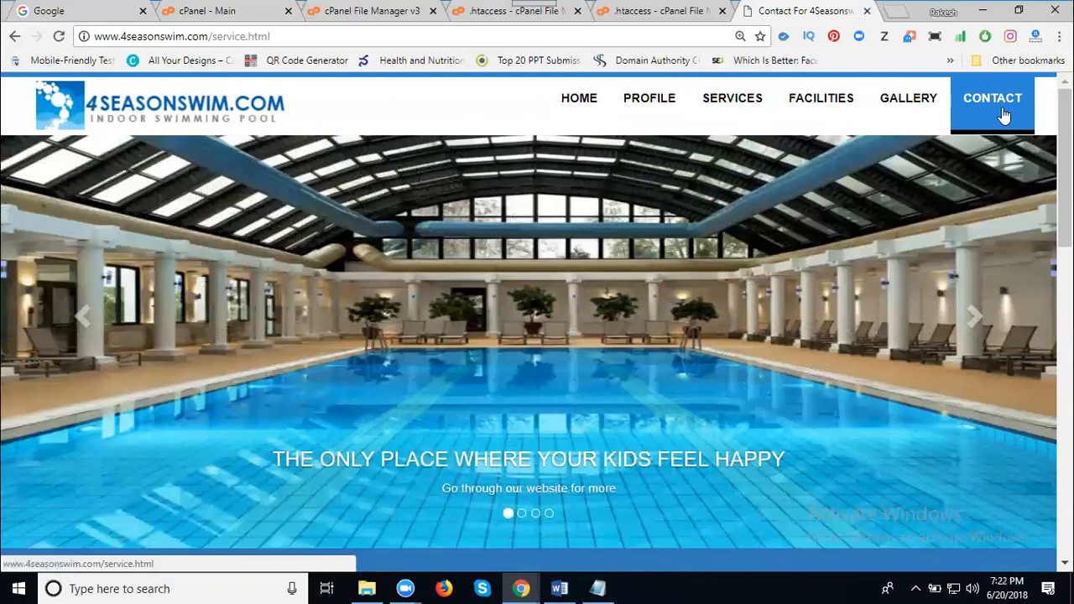
scroll(949, 256, down, 4)
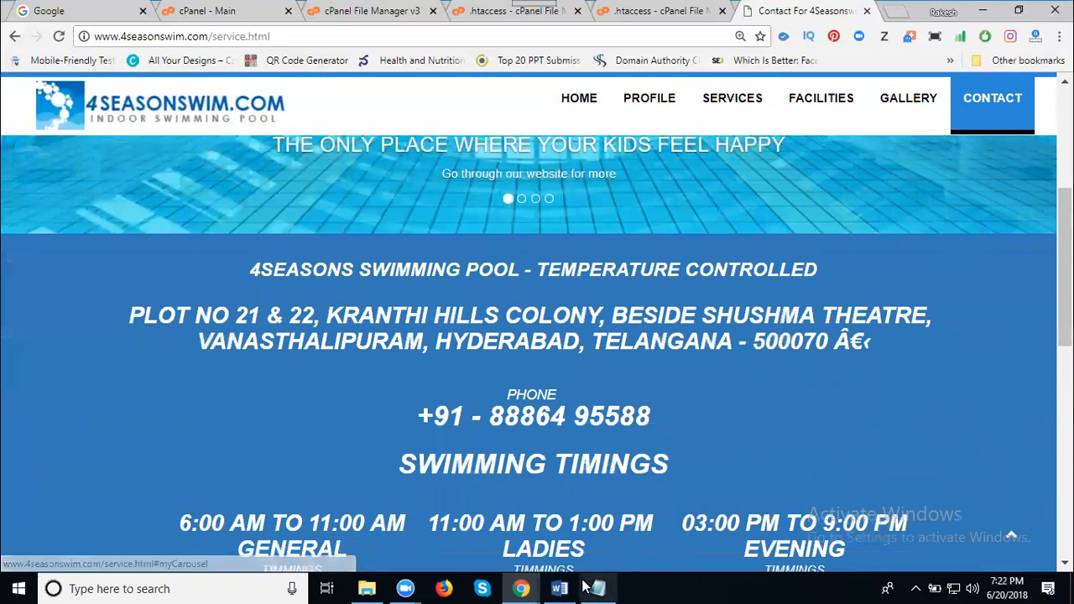
click(521, 588)
click(581, 520)
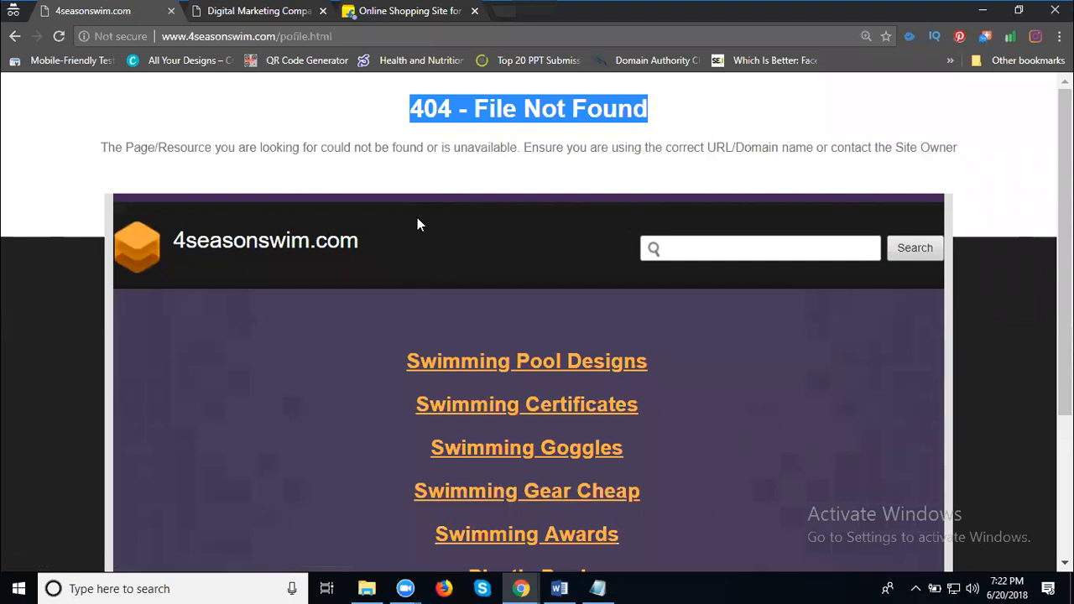
click(371, 36)
key(Return)
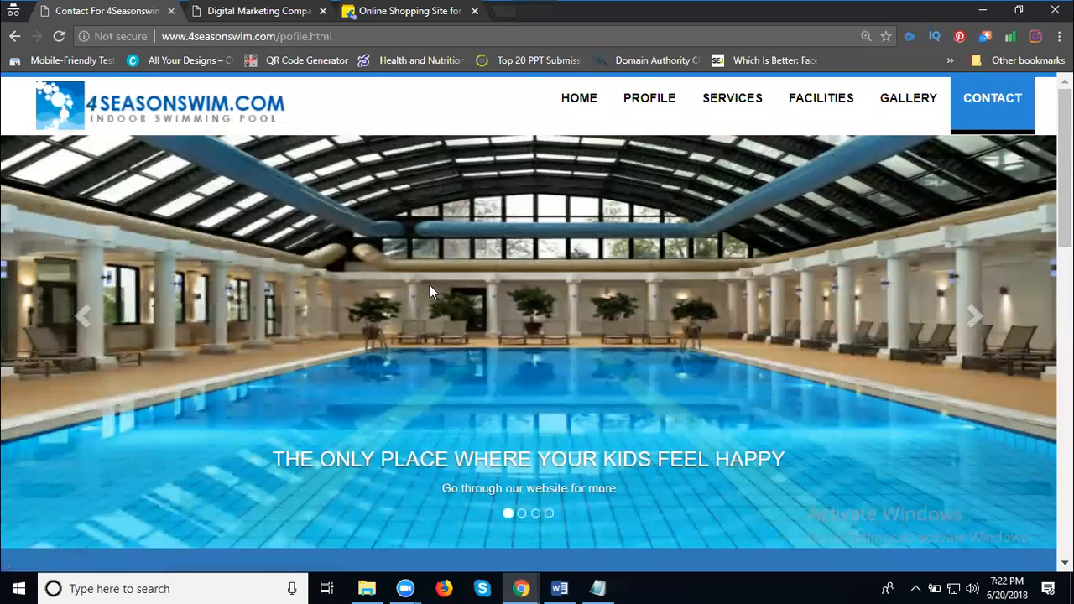
Return to the Word document and highlight the "html" extension at the end of the ErrorDocument 404 line
click(559, 588)
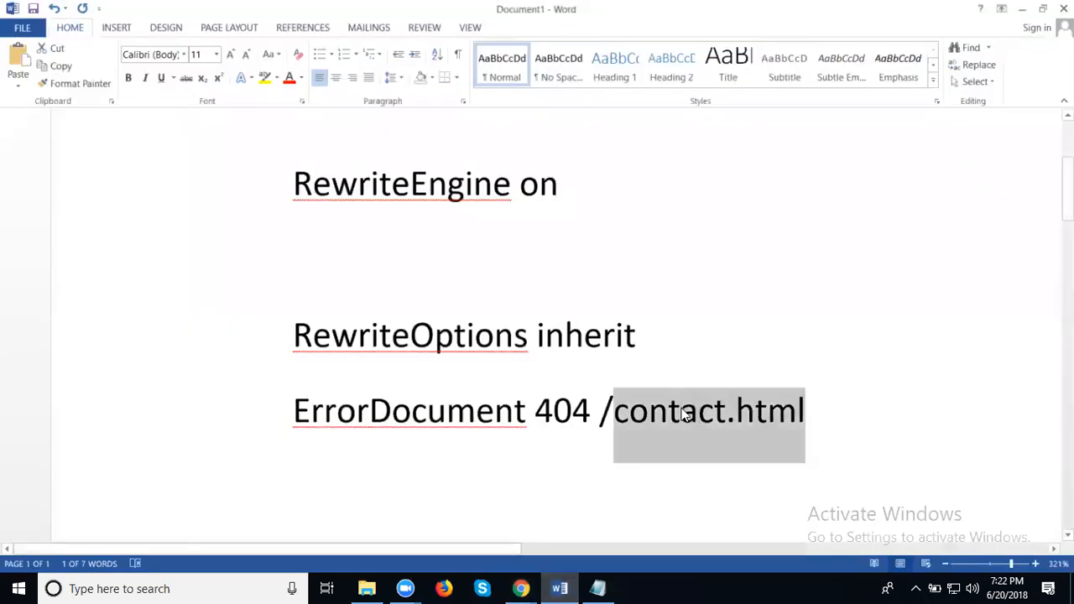
click(779, 453)
drag(808, 411, 736, 415)
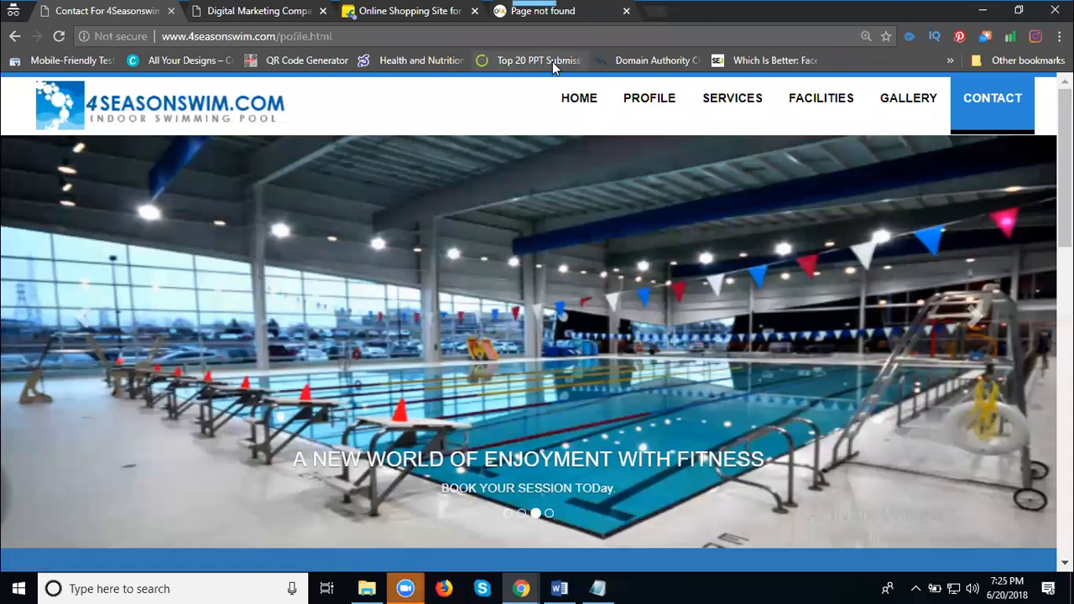
Search for "mobile" from the OLX "Page not found" page and look through the listed ads
click(571, 12)
click(426, 239)
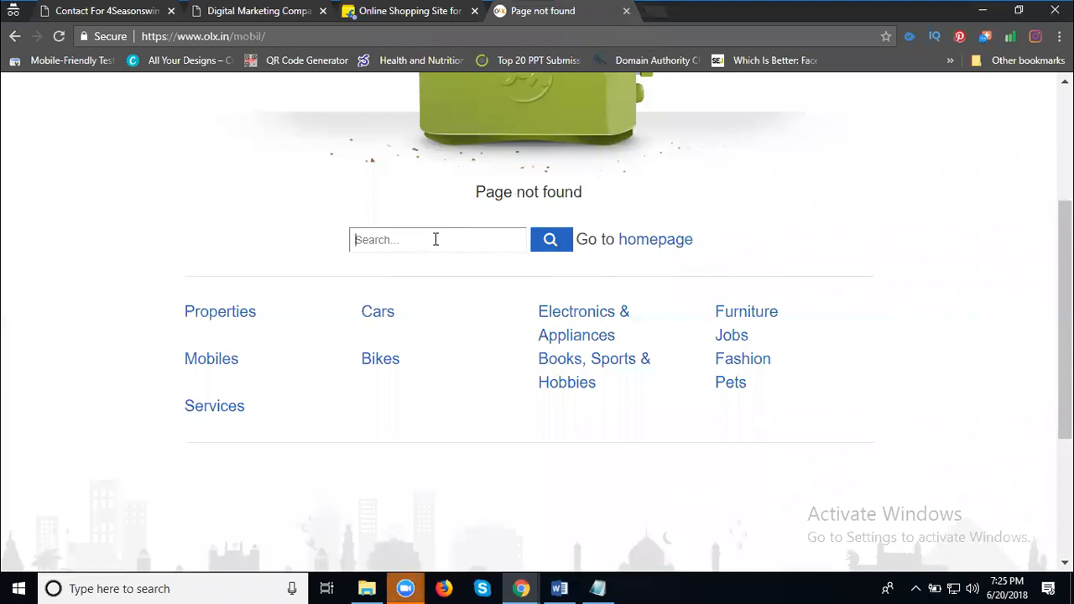
text(mobile)
key(Return)
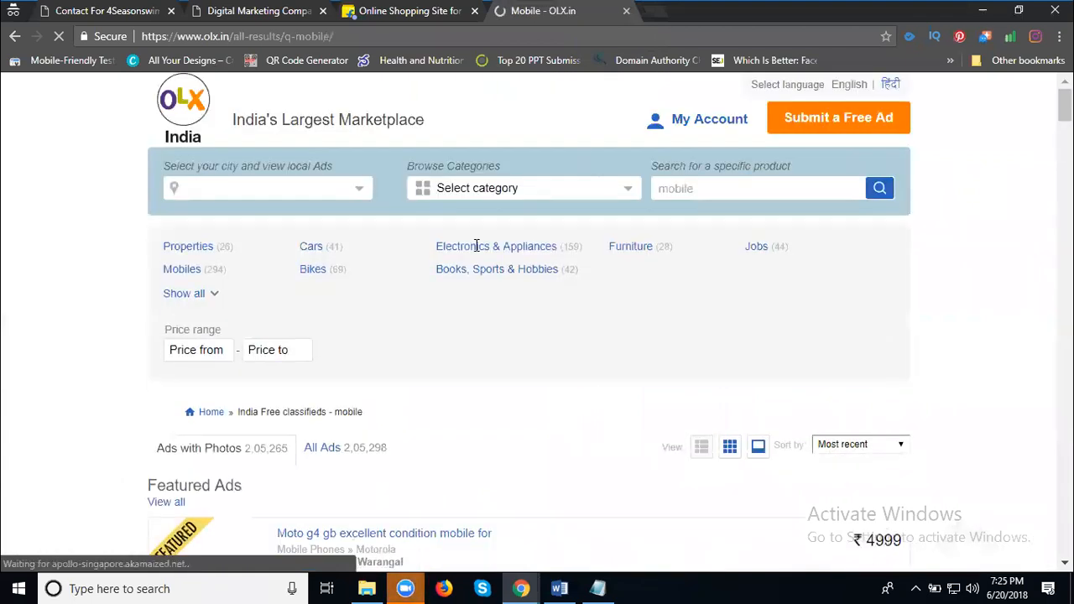
scroll(495, 272, down, 4)
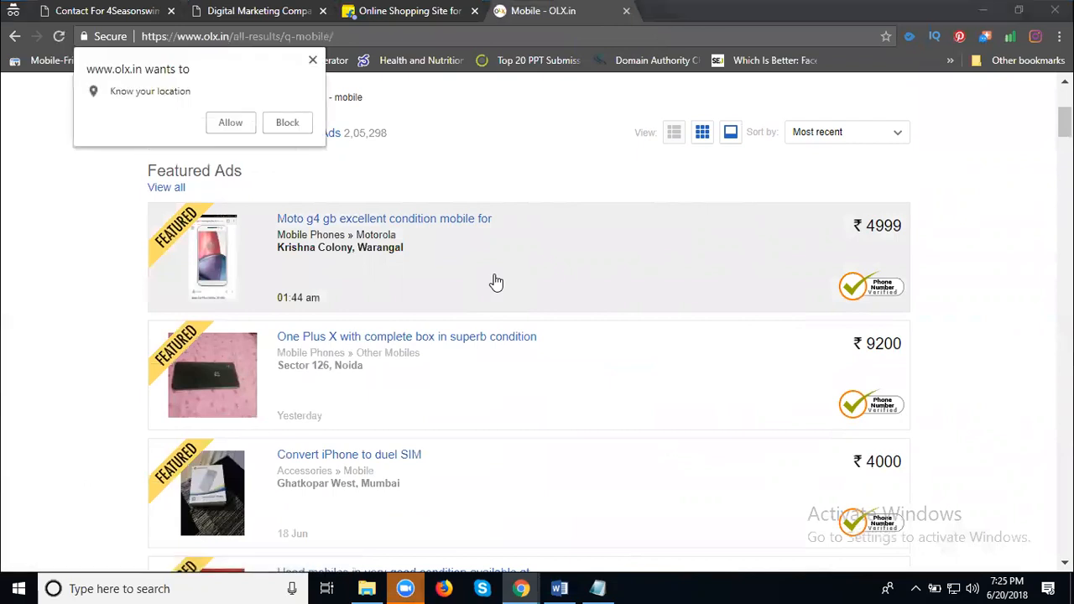
Return to the cPanel File Manager in Chrome and open the .htaccess file of public_html/4seasonswim.com for editing
click(559, 588)
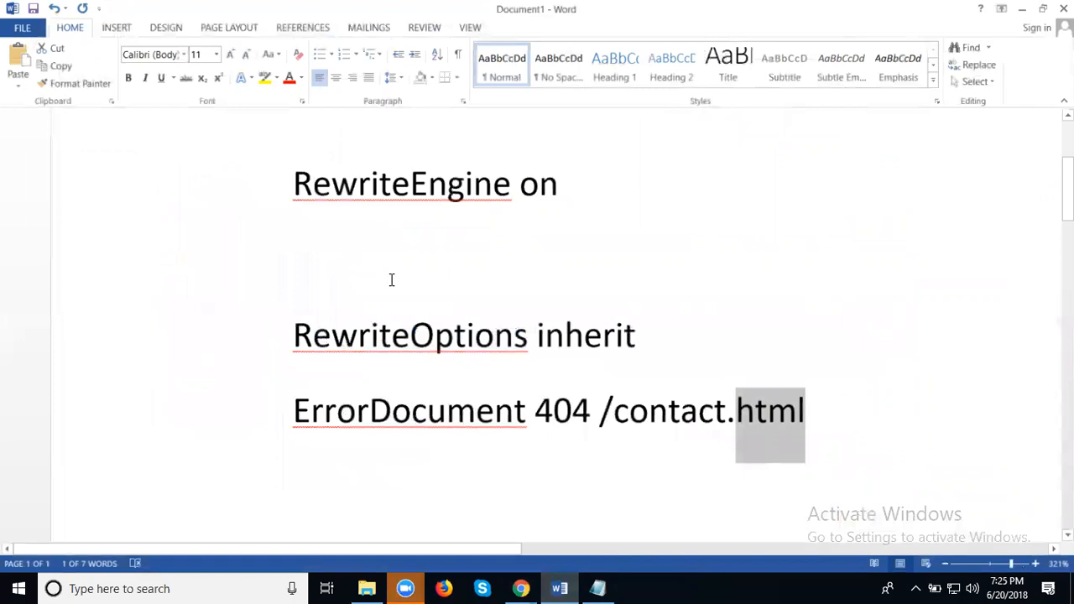
click(521, 588)
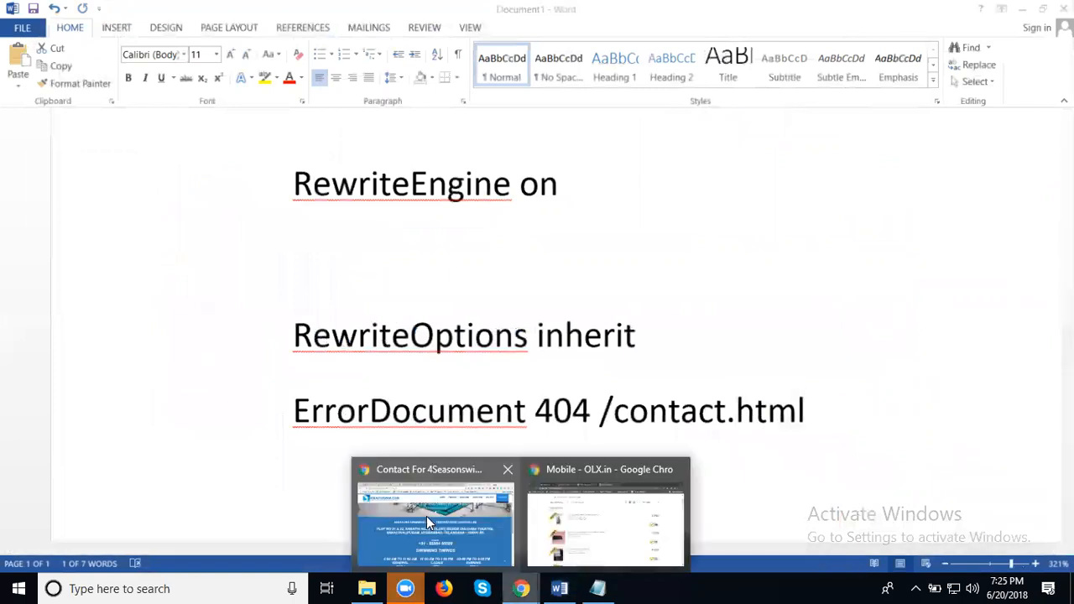
click(428, 516)
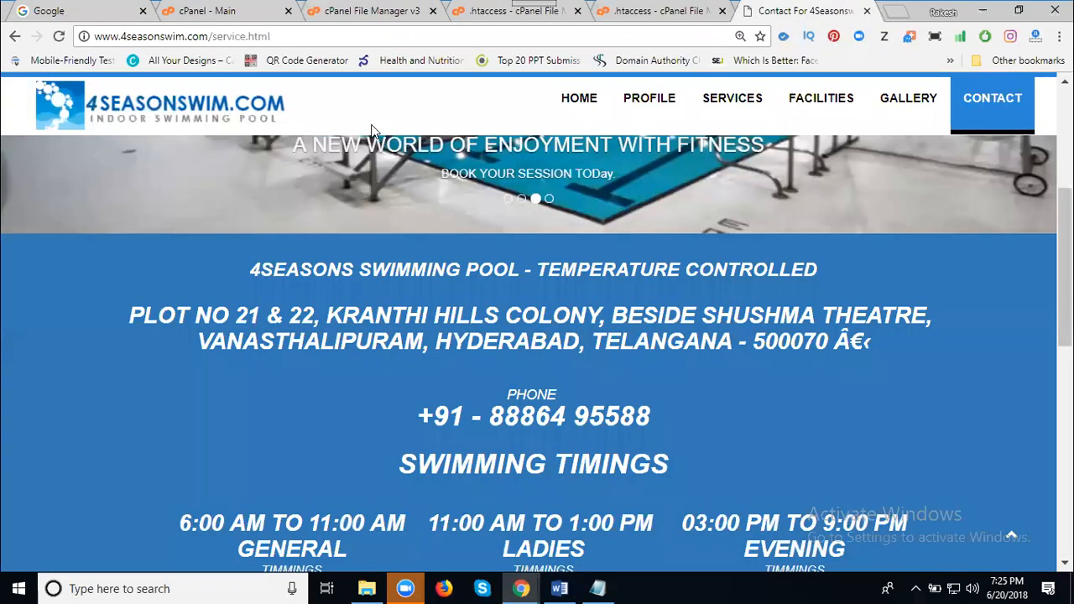
click(361, 12)
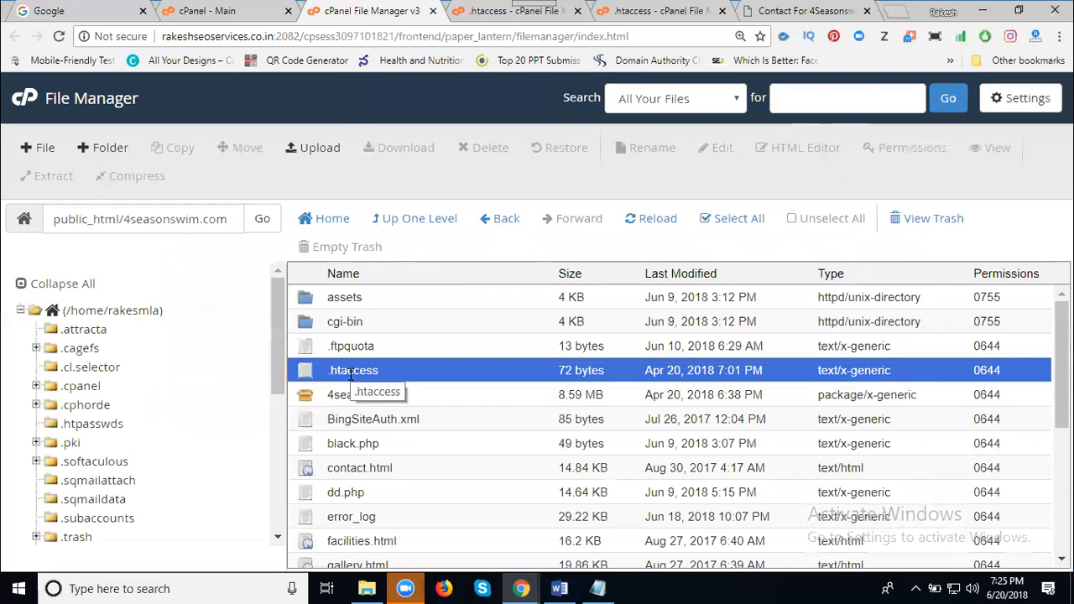
right_click(351, 375)
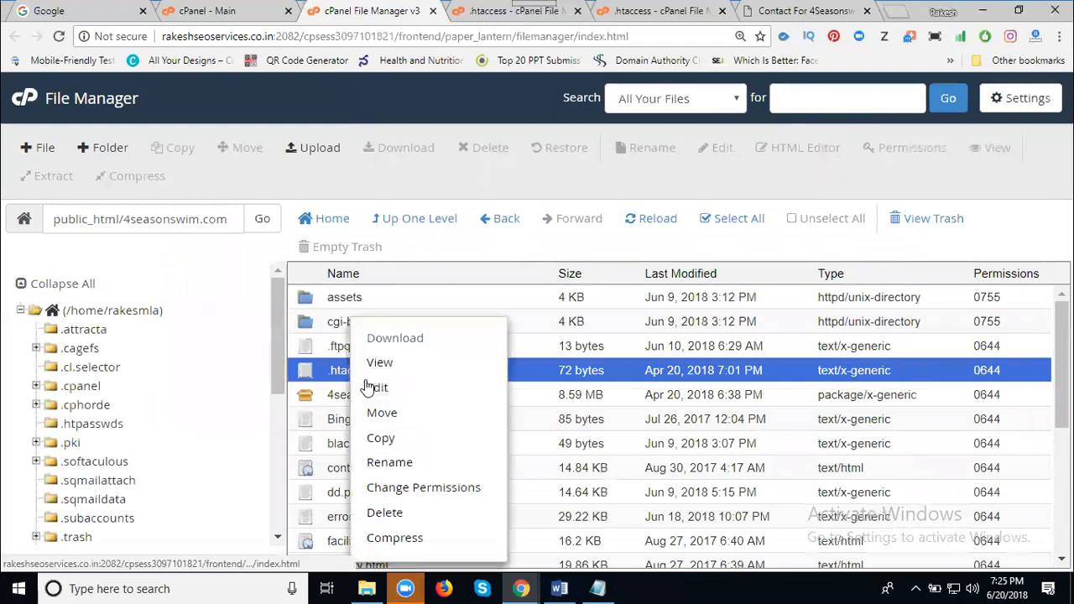
click(374, 390)
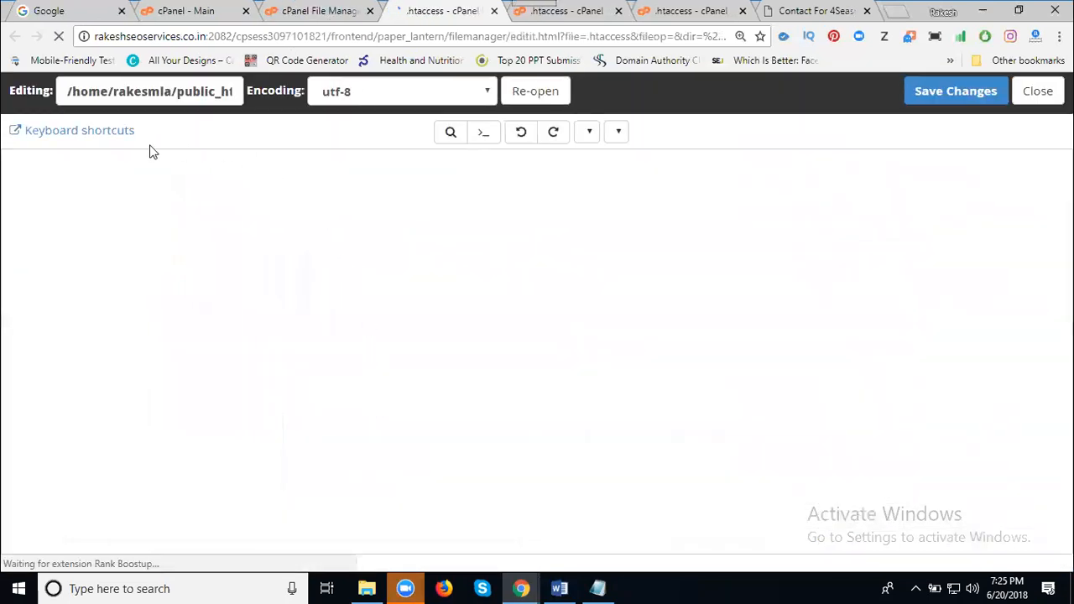